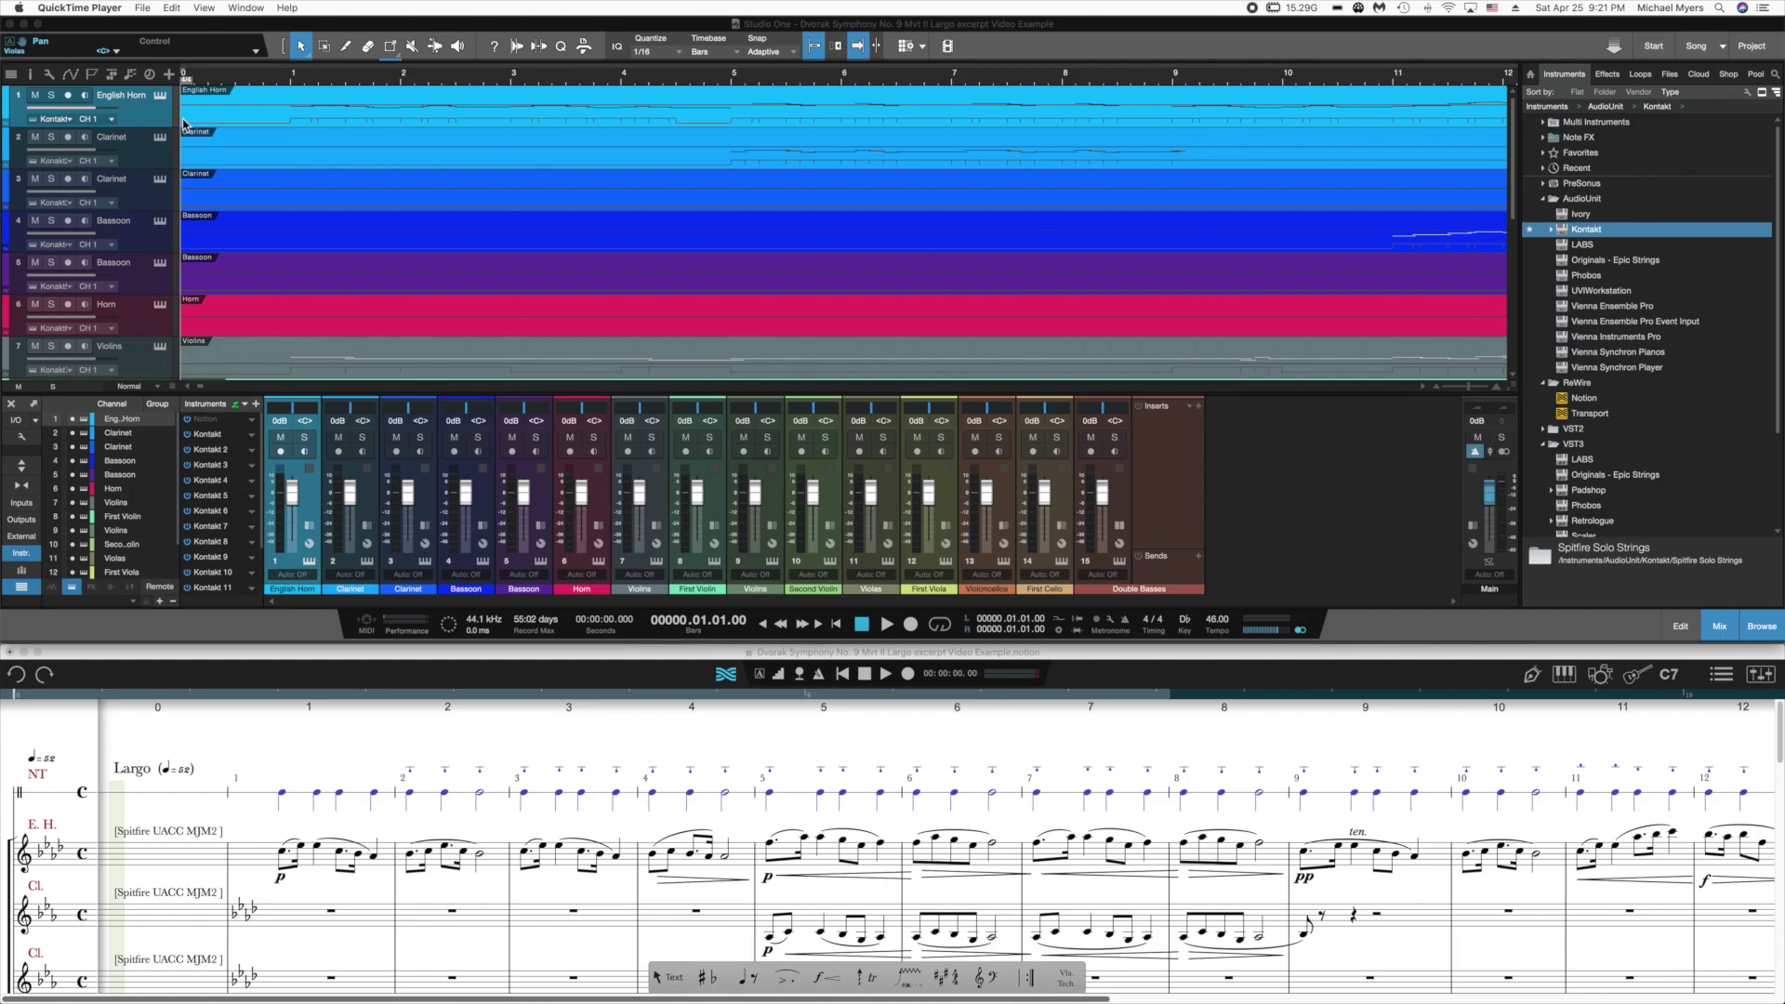
Step: Show the tempo track, lower a tempo point from 38 to 36 BPM, and scroll to the strings
left_click(151, 75)
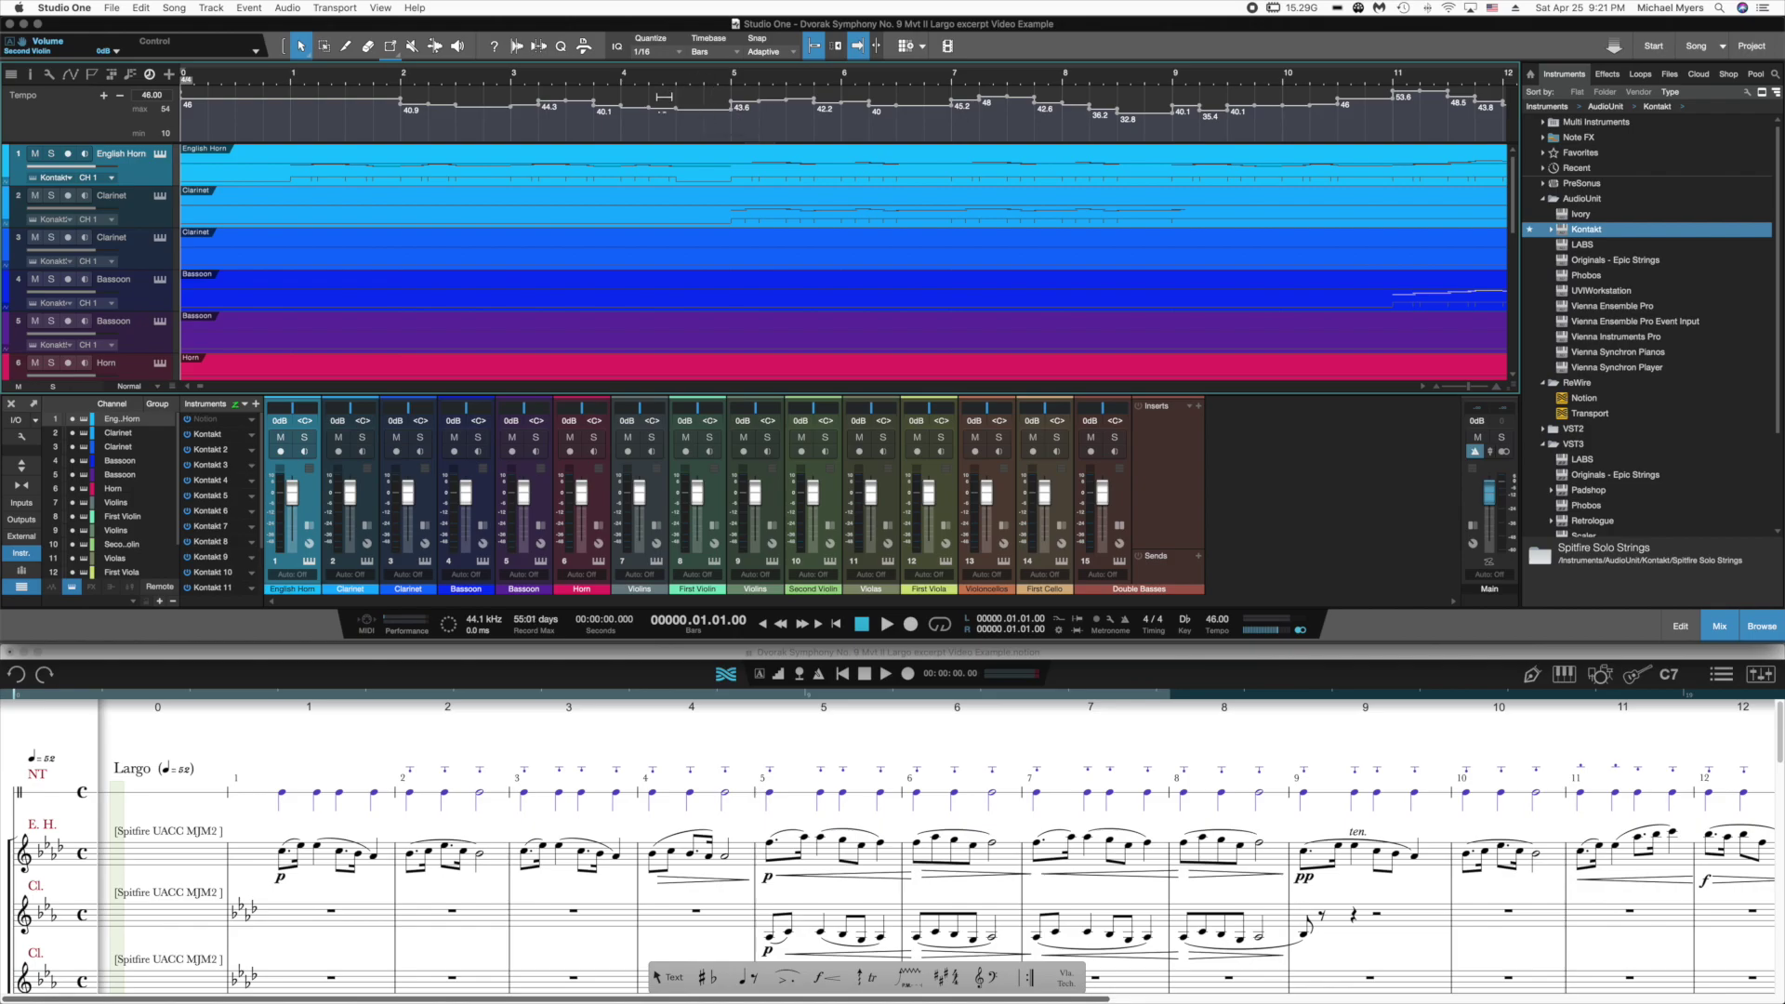
left_click(663, 93)
left_click_drag(663, 93, 665, 97)
scroll(141, 164, "down", 5)
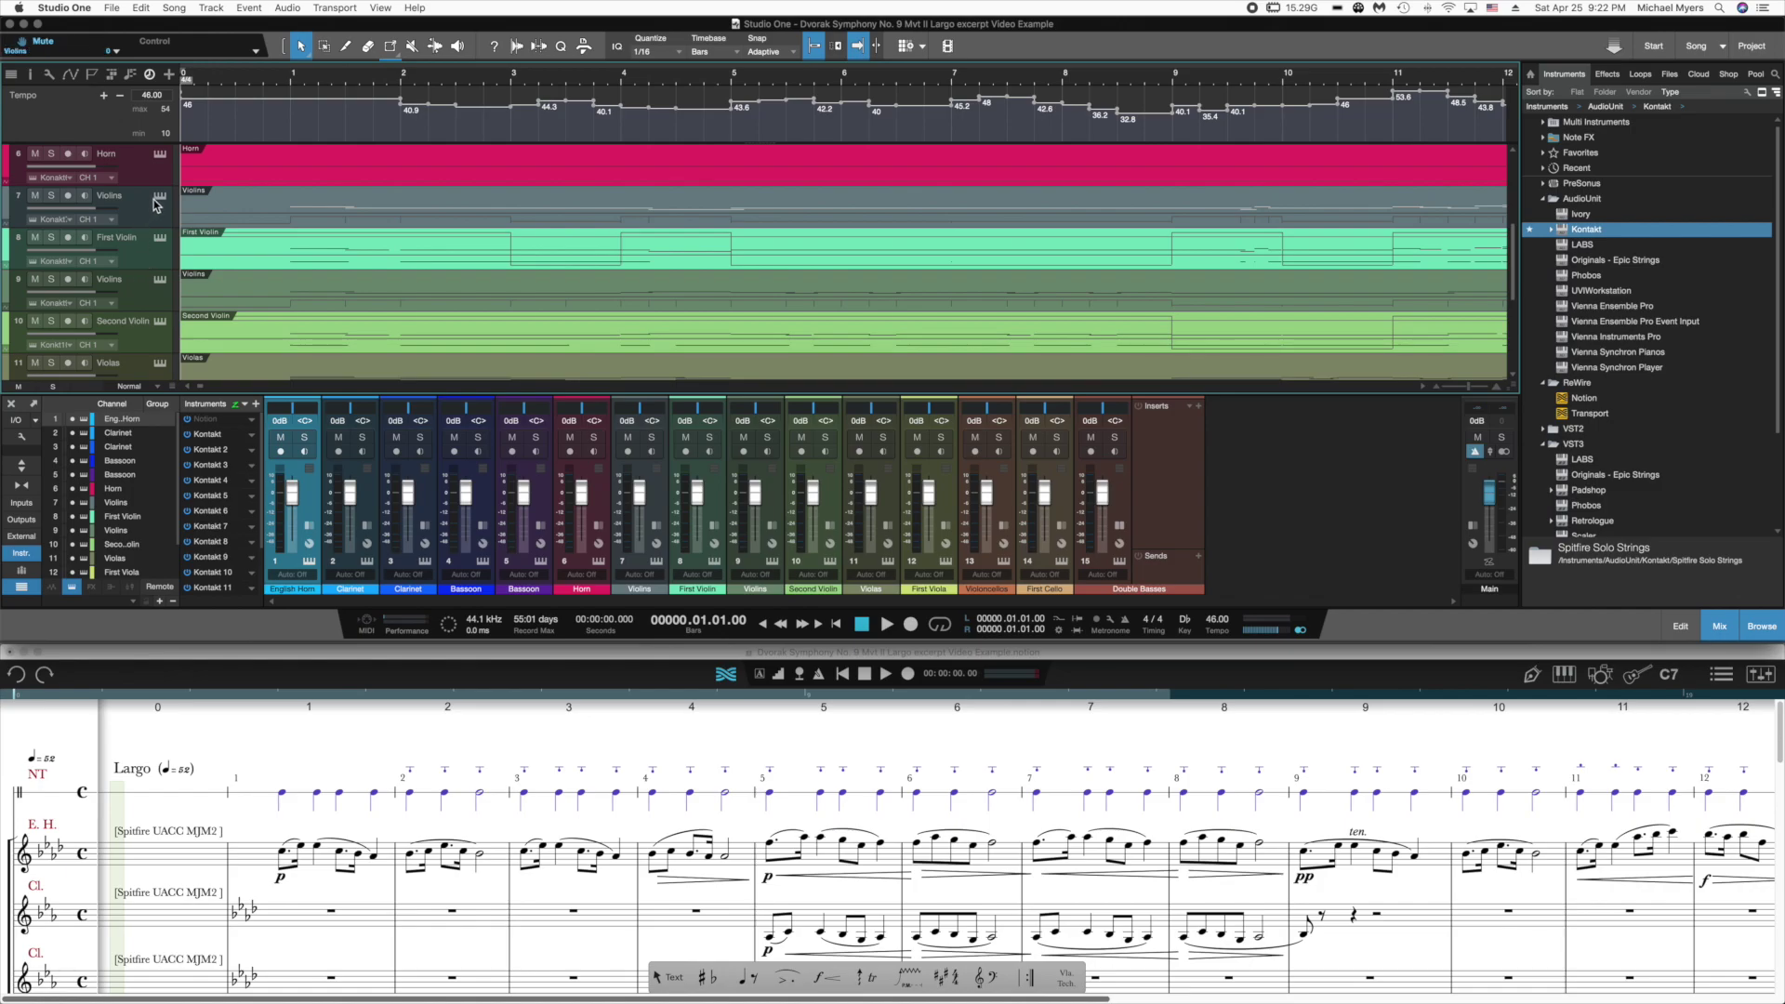
Step: Open the Violins Kontakt window, then its Automation setup via the Display dropdown's Add / Remove
left_click(160, 203)
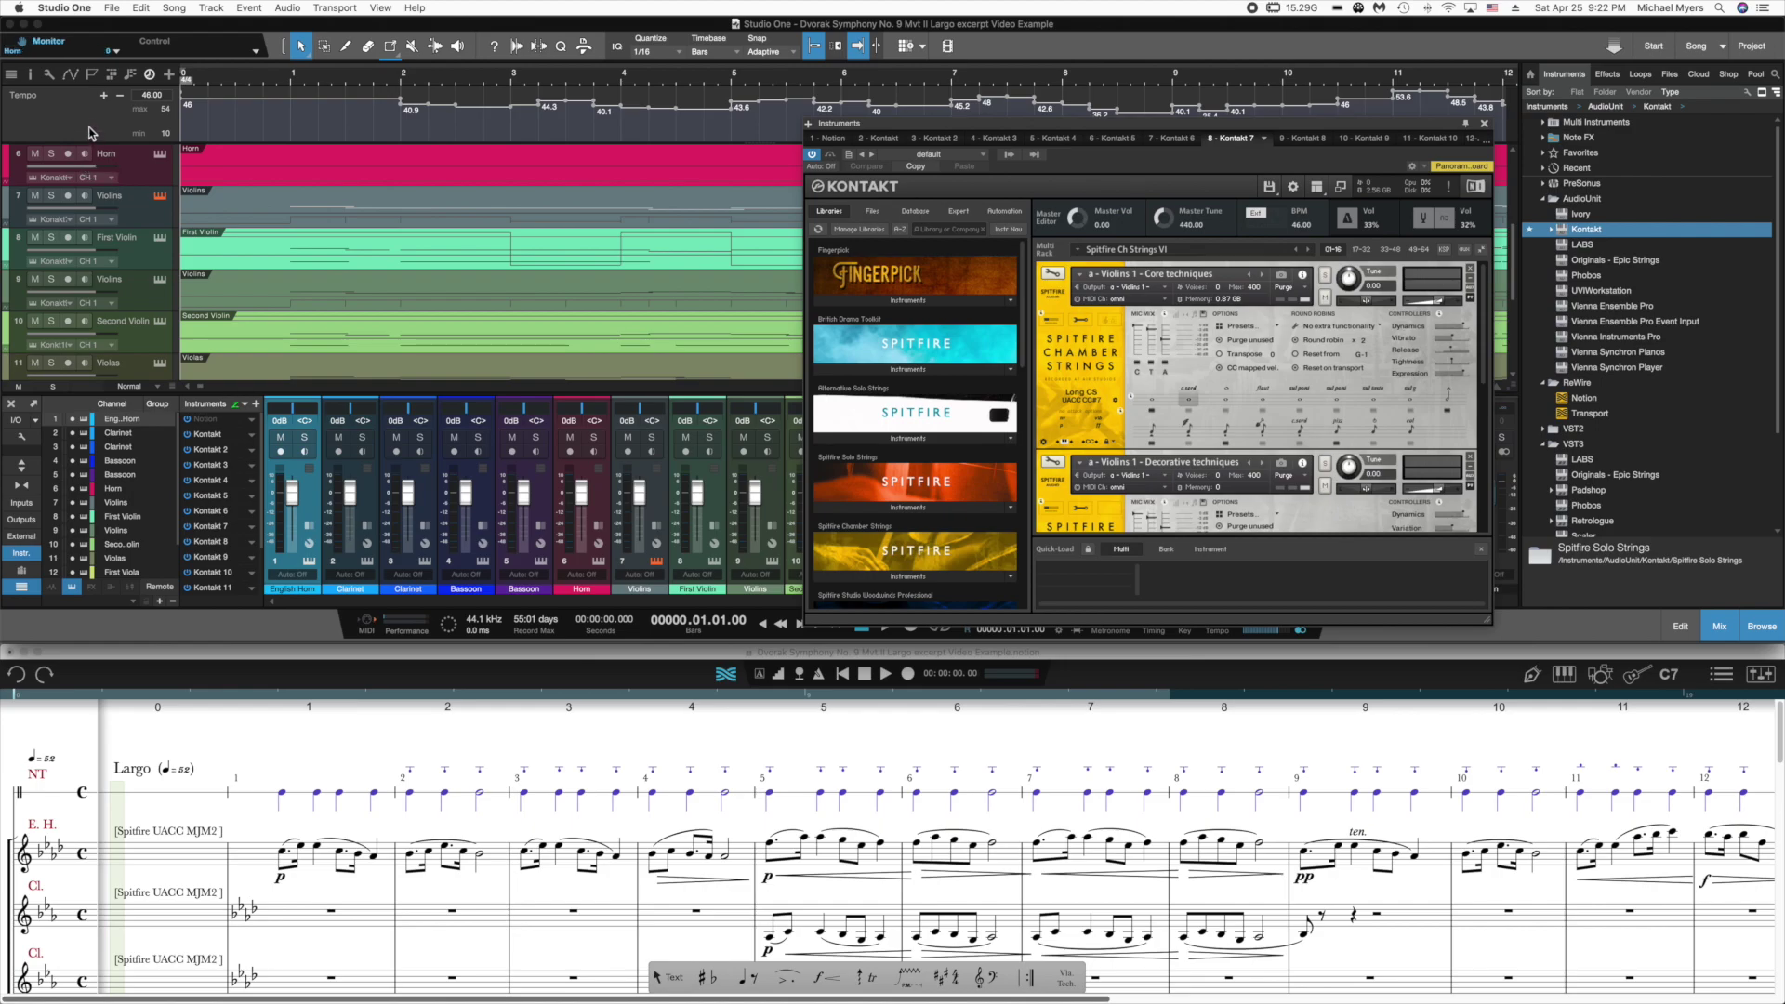
left_click(70, 78)
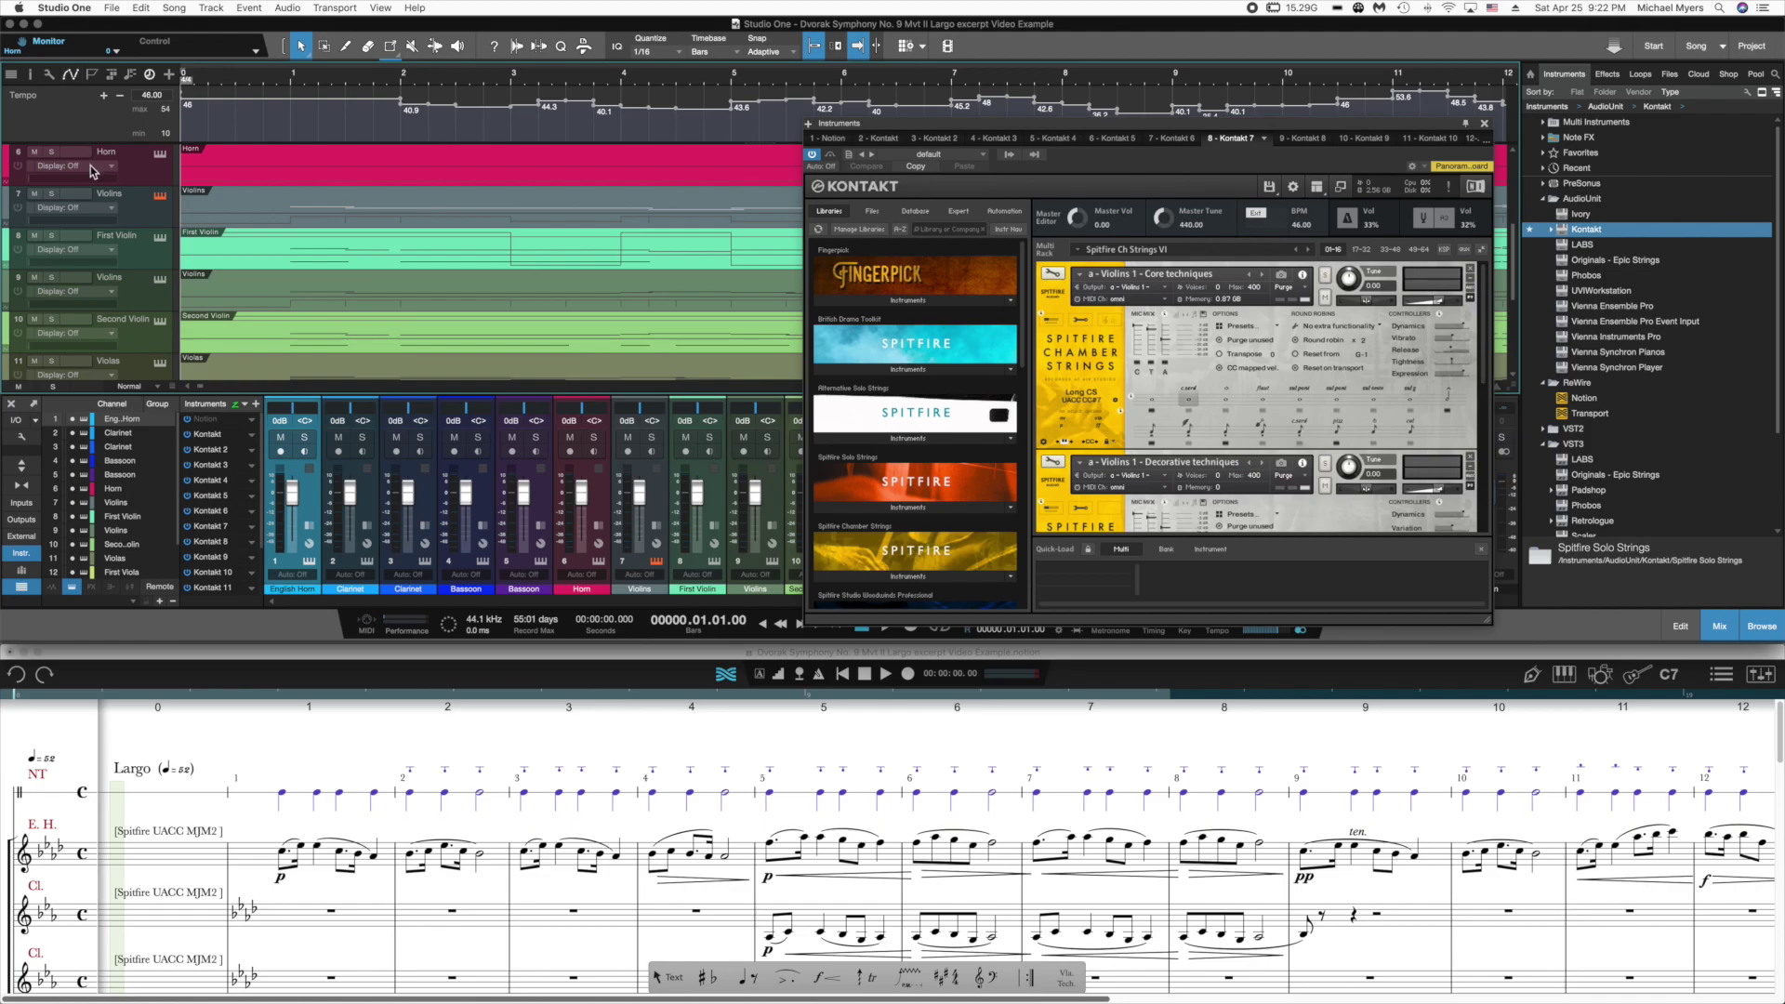
left_click(107, 214)
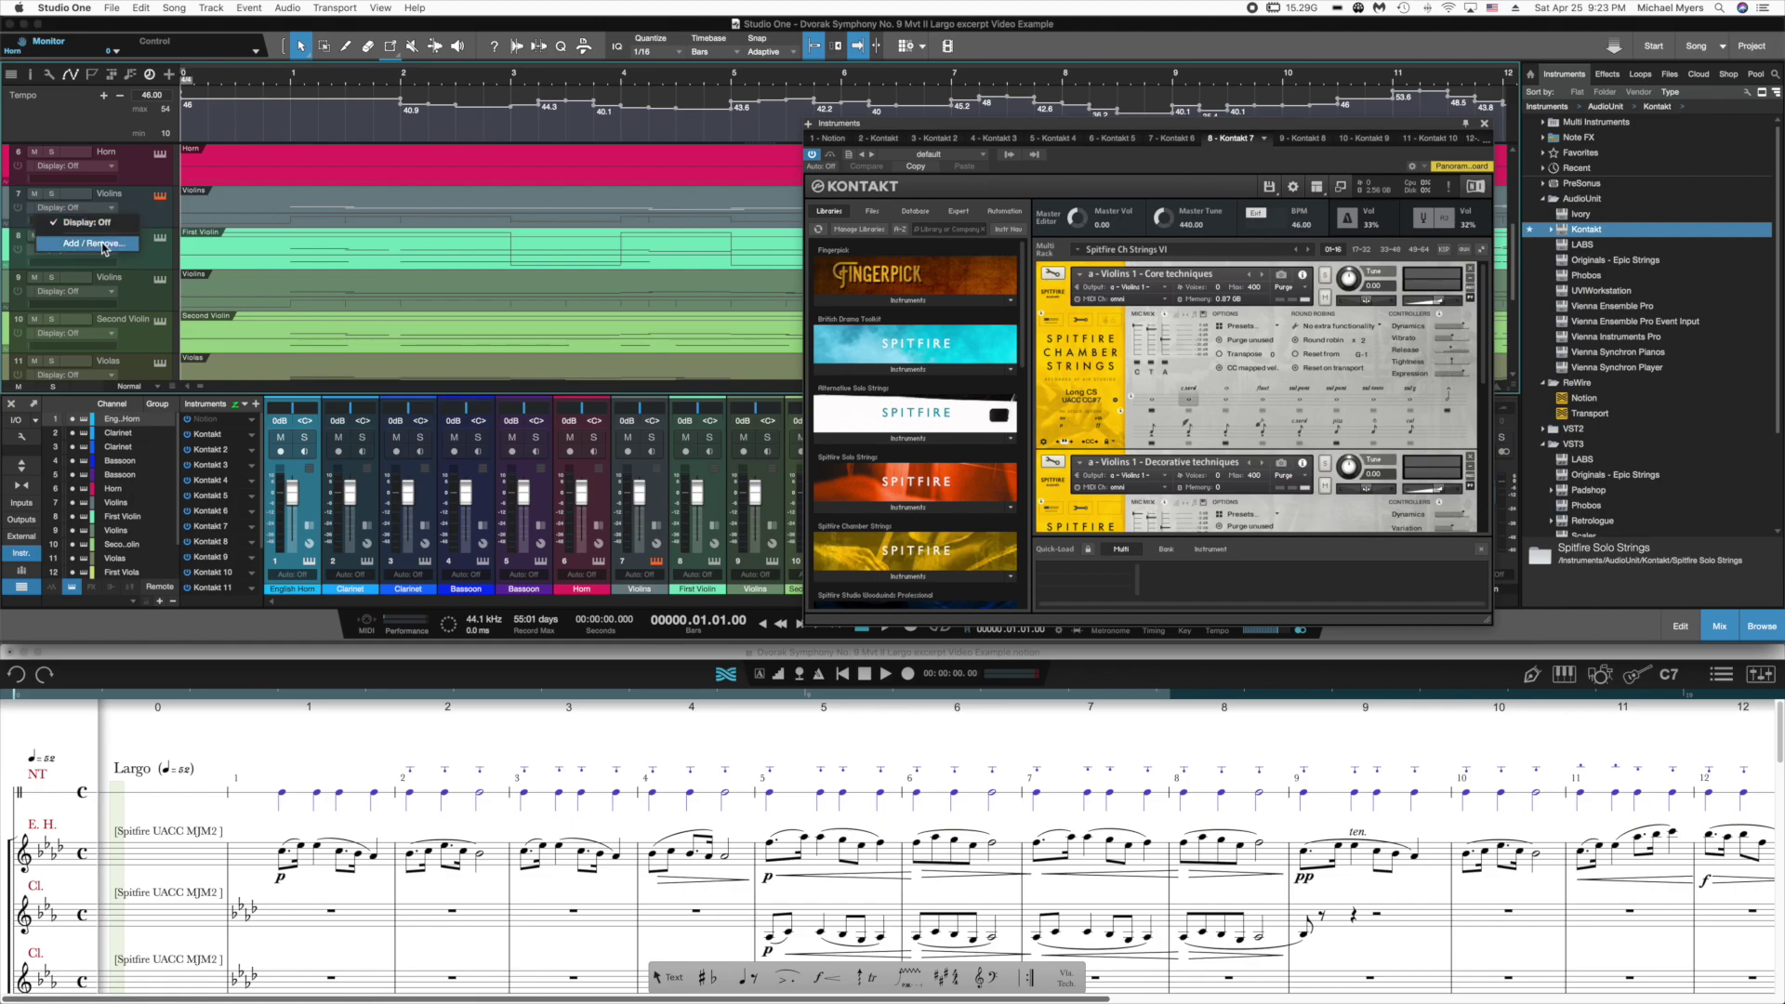
left_click(102, 244)
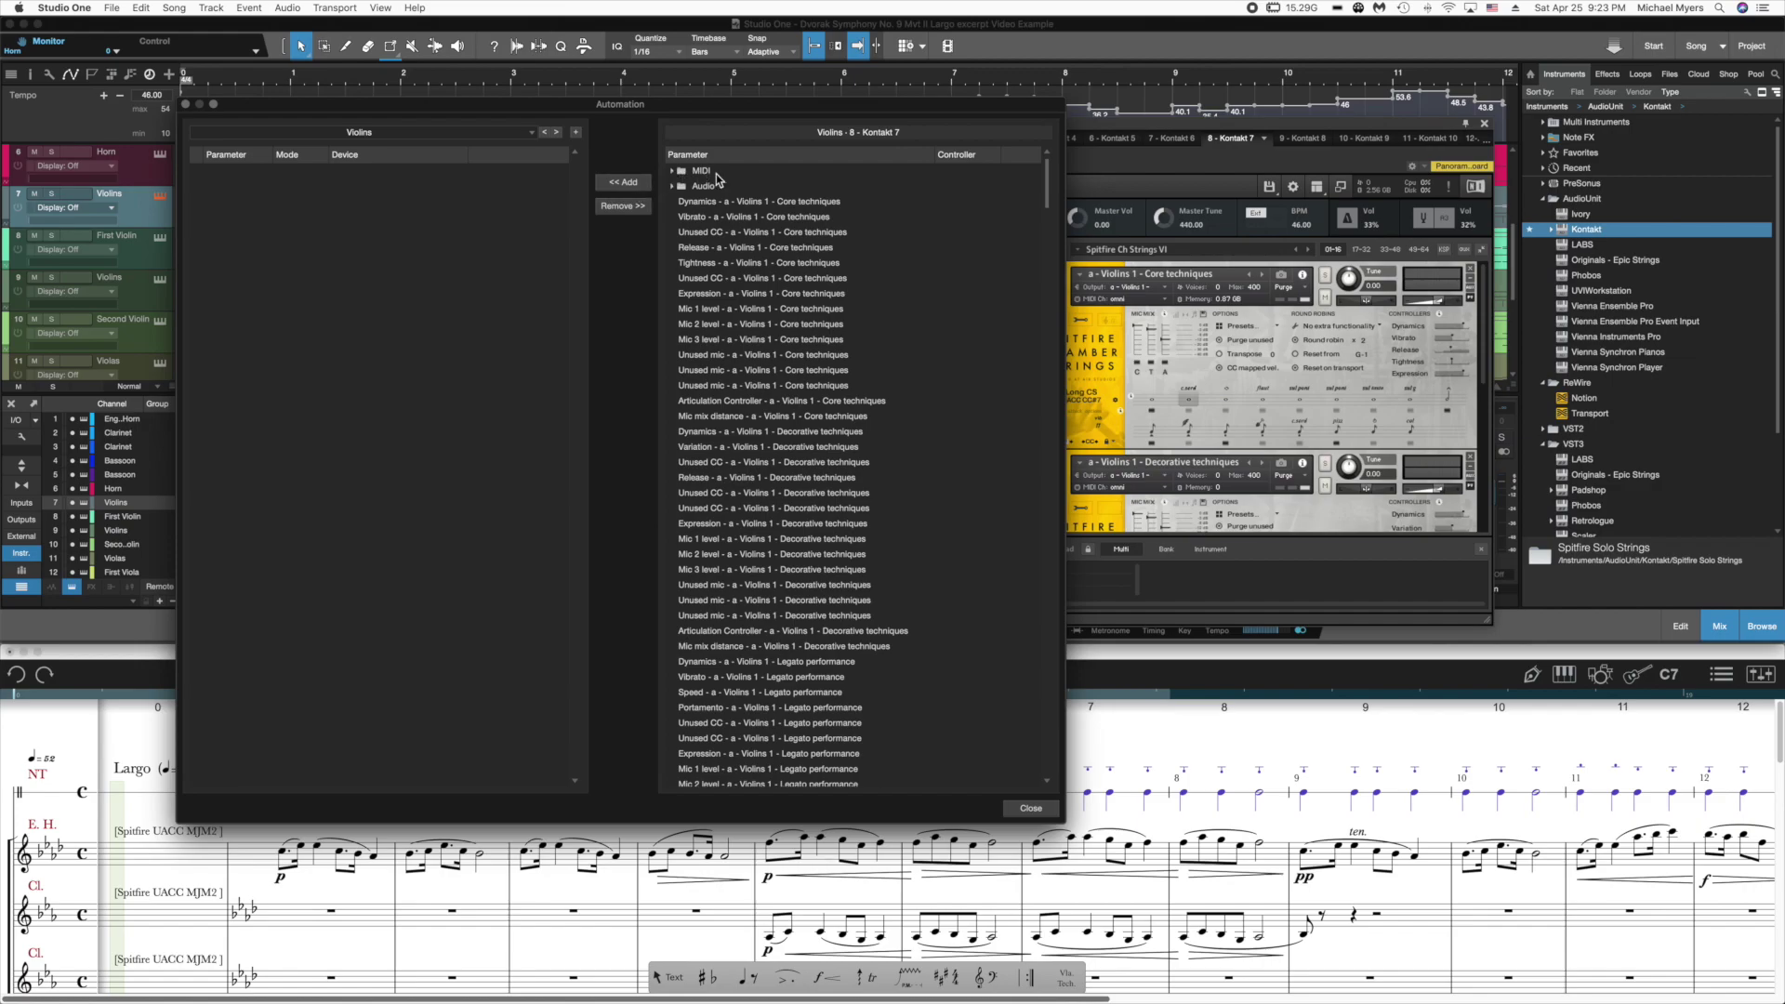
Step: Add Modulation, Expression and Control 21 from MIDI CH 1 to the Violins automation, then close
left_click(671, 172)
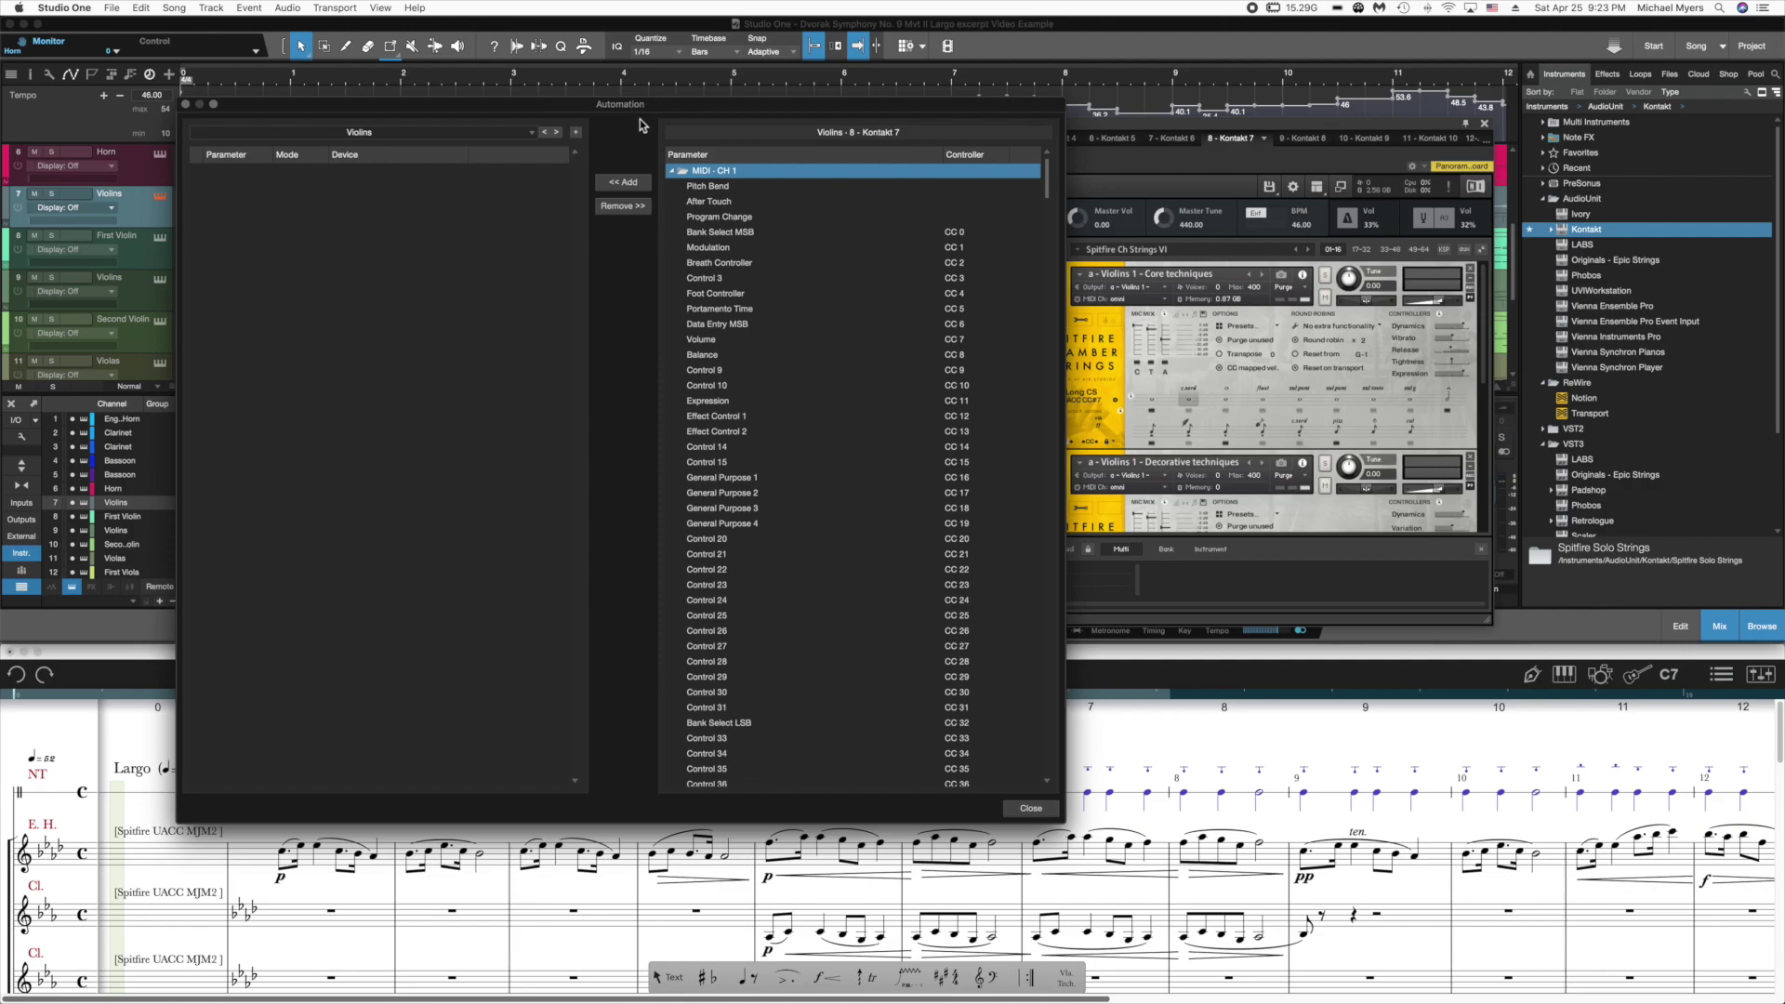
left_click(672, 172)
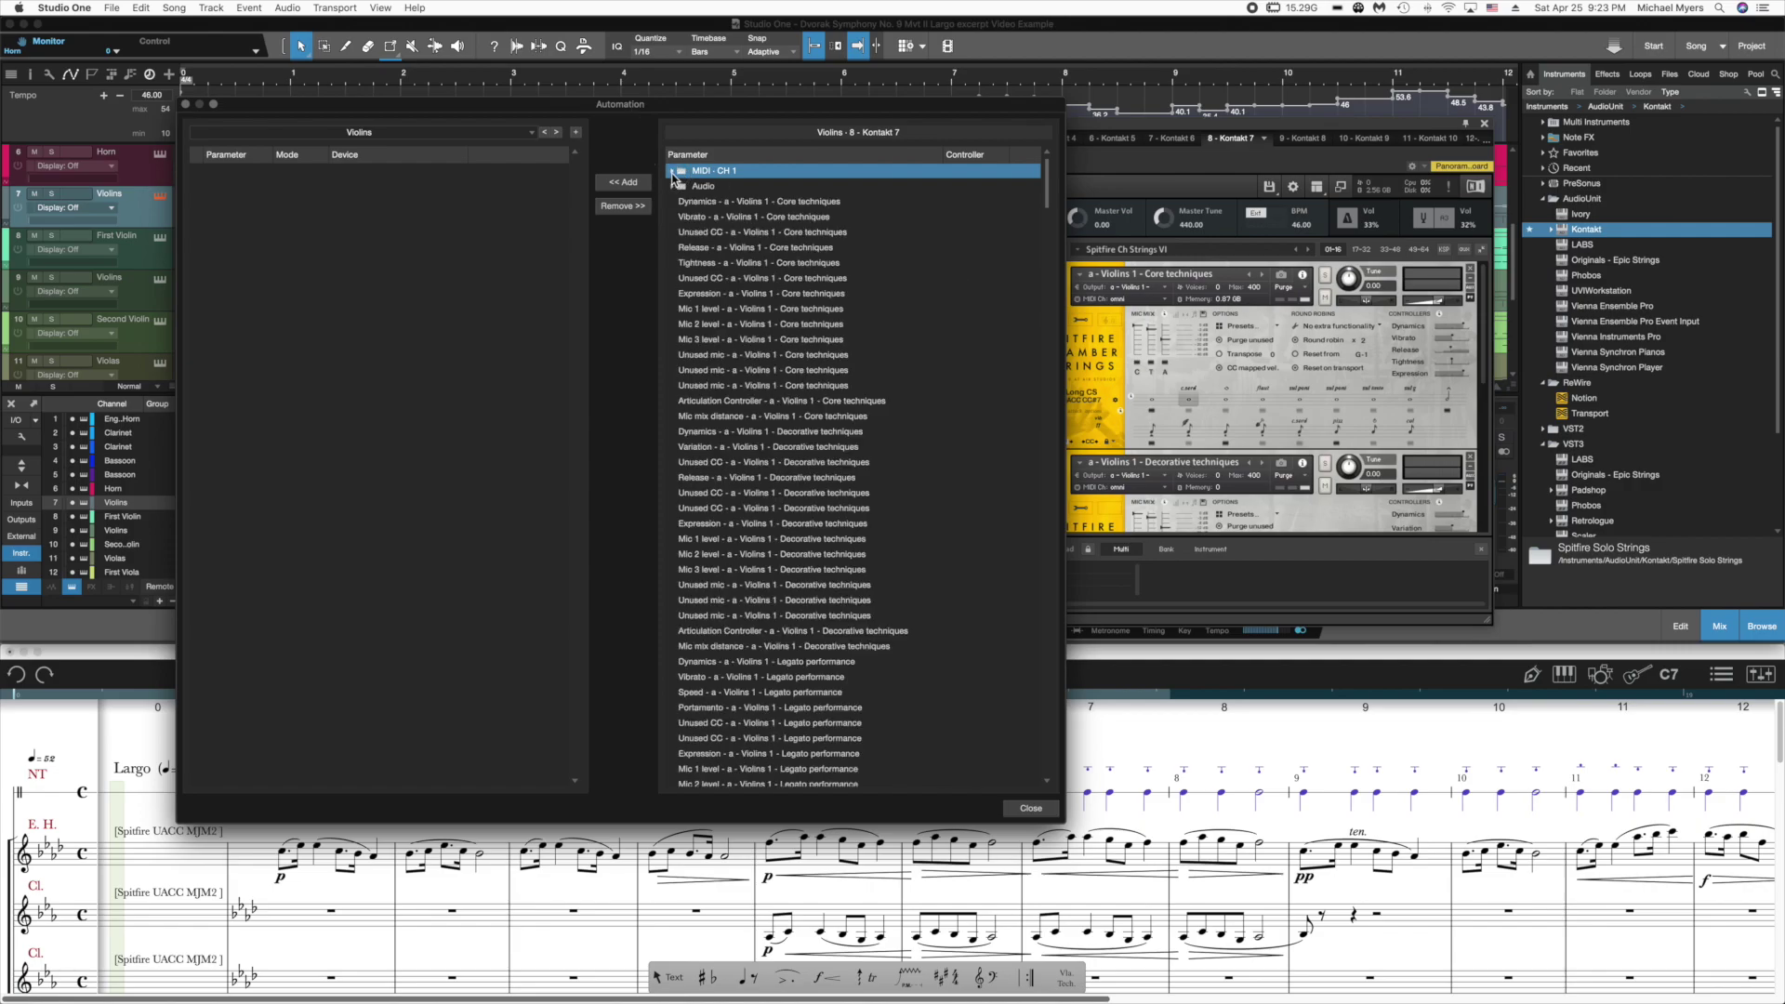
left_click(672, 172)
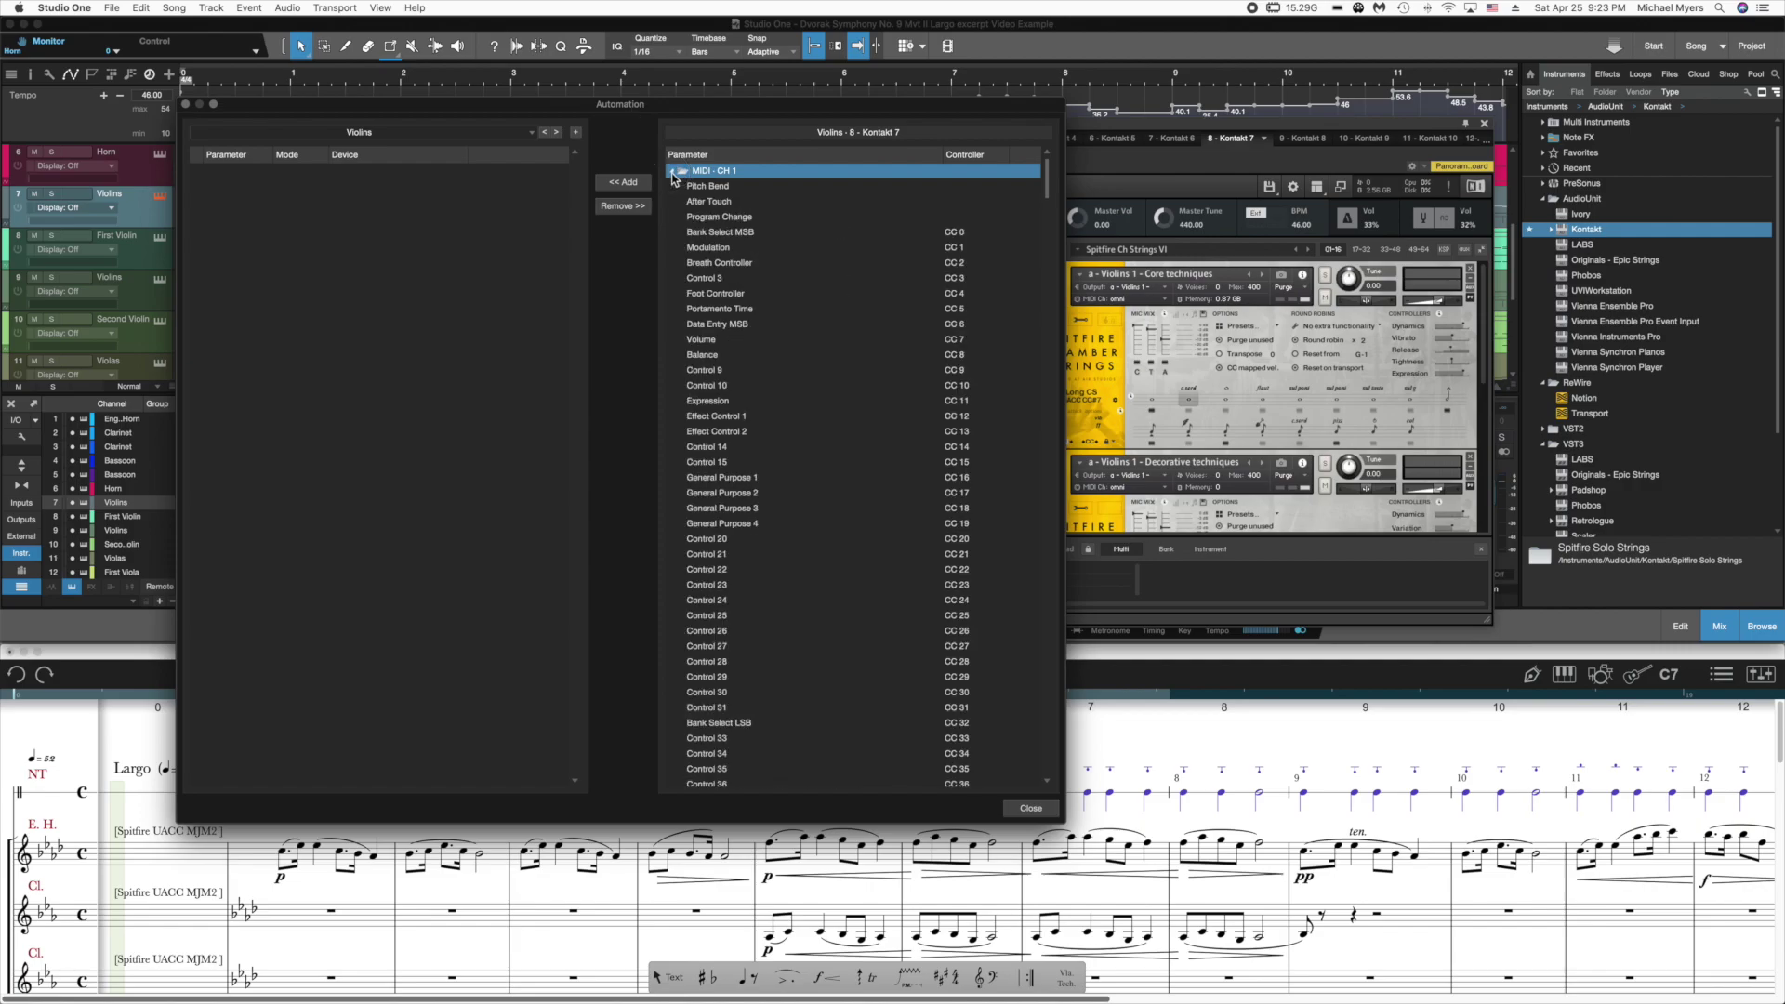
double_click(715, 248)
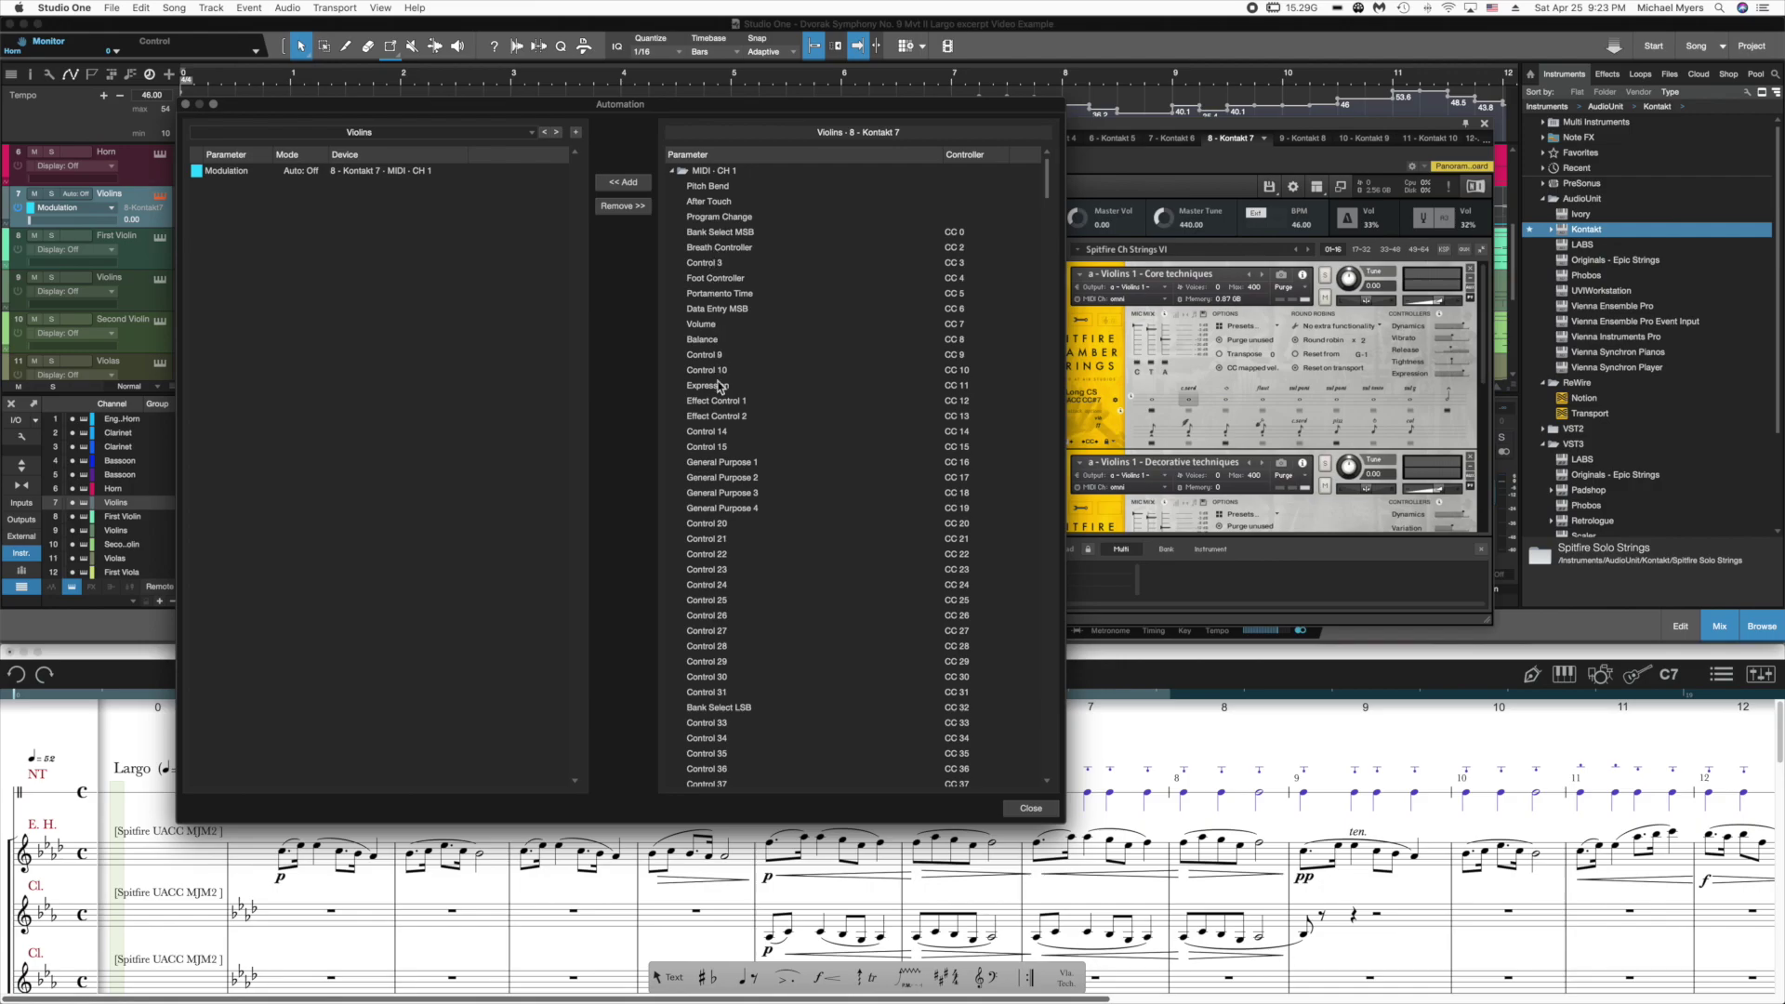
double_click(715, 386)
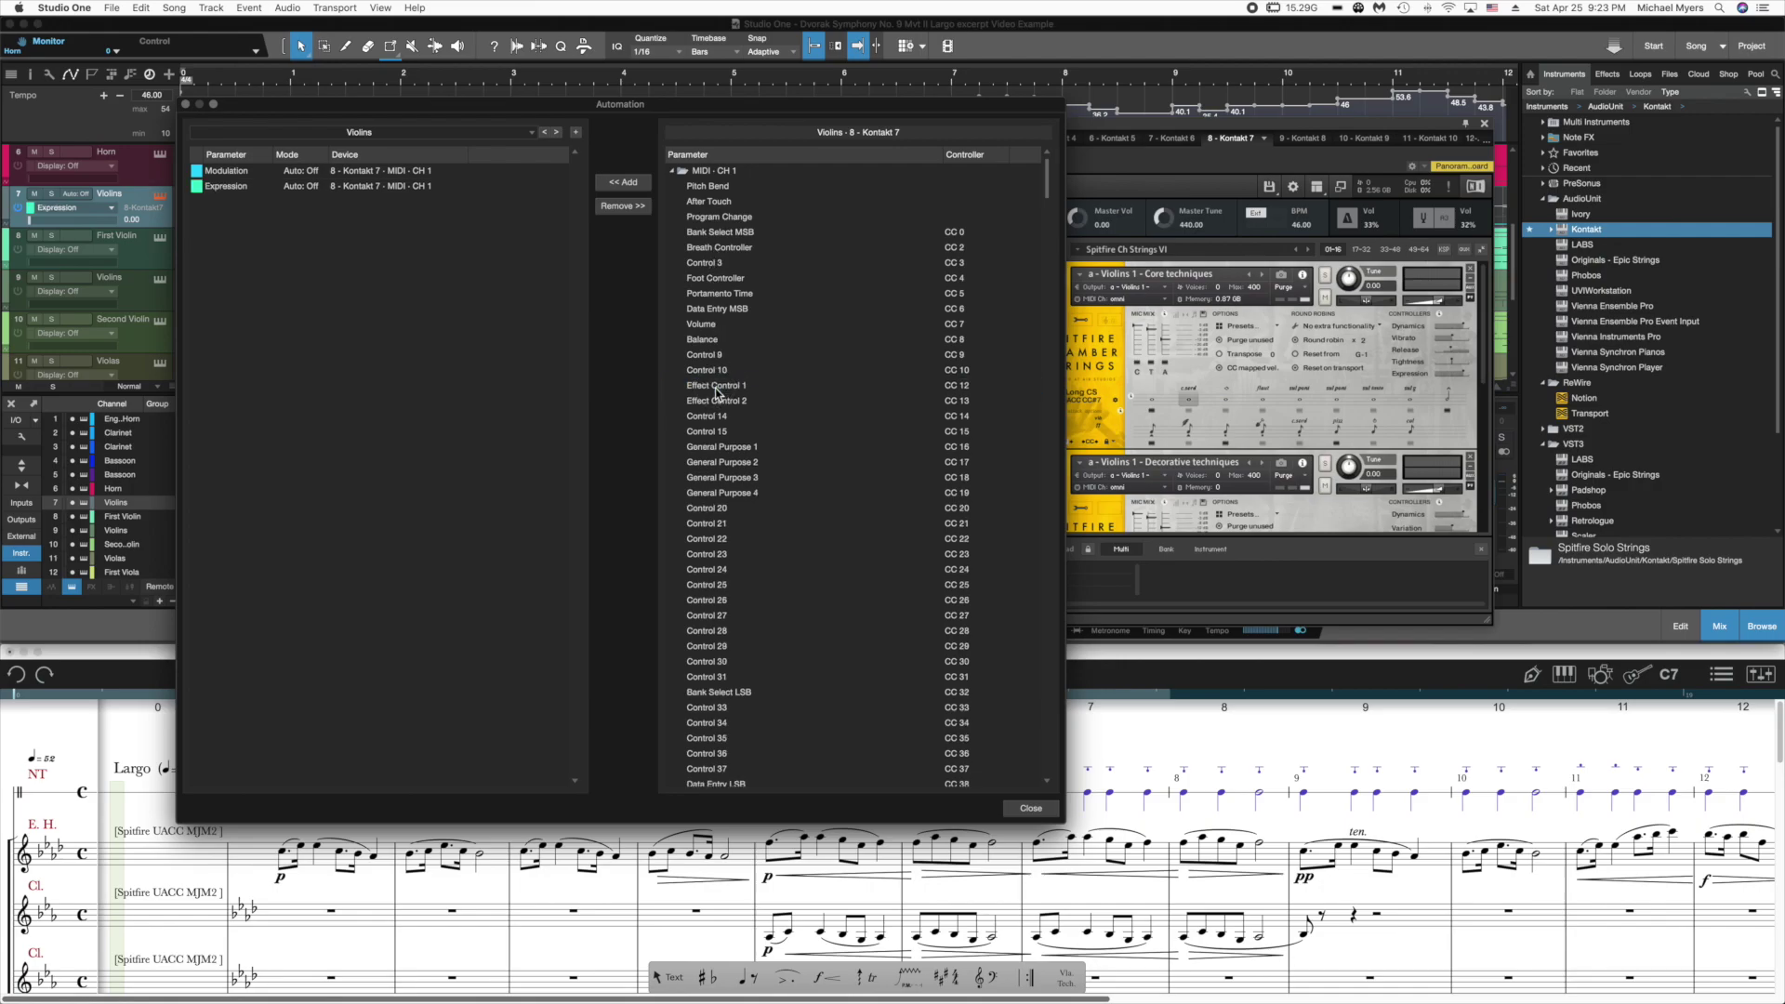
double_click(711, 523)
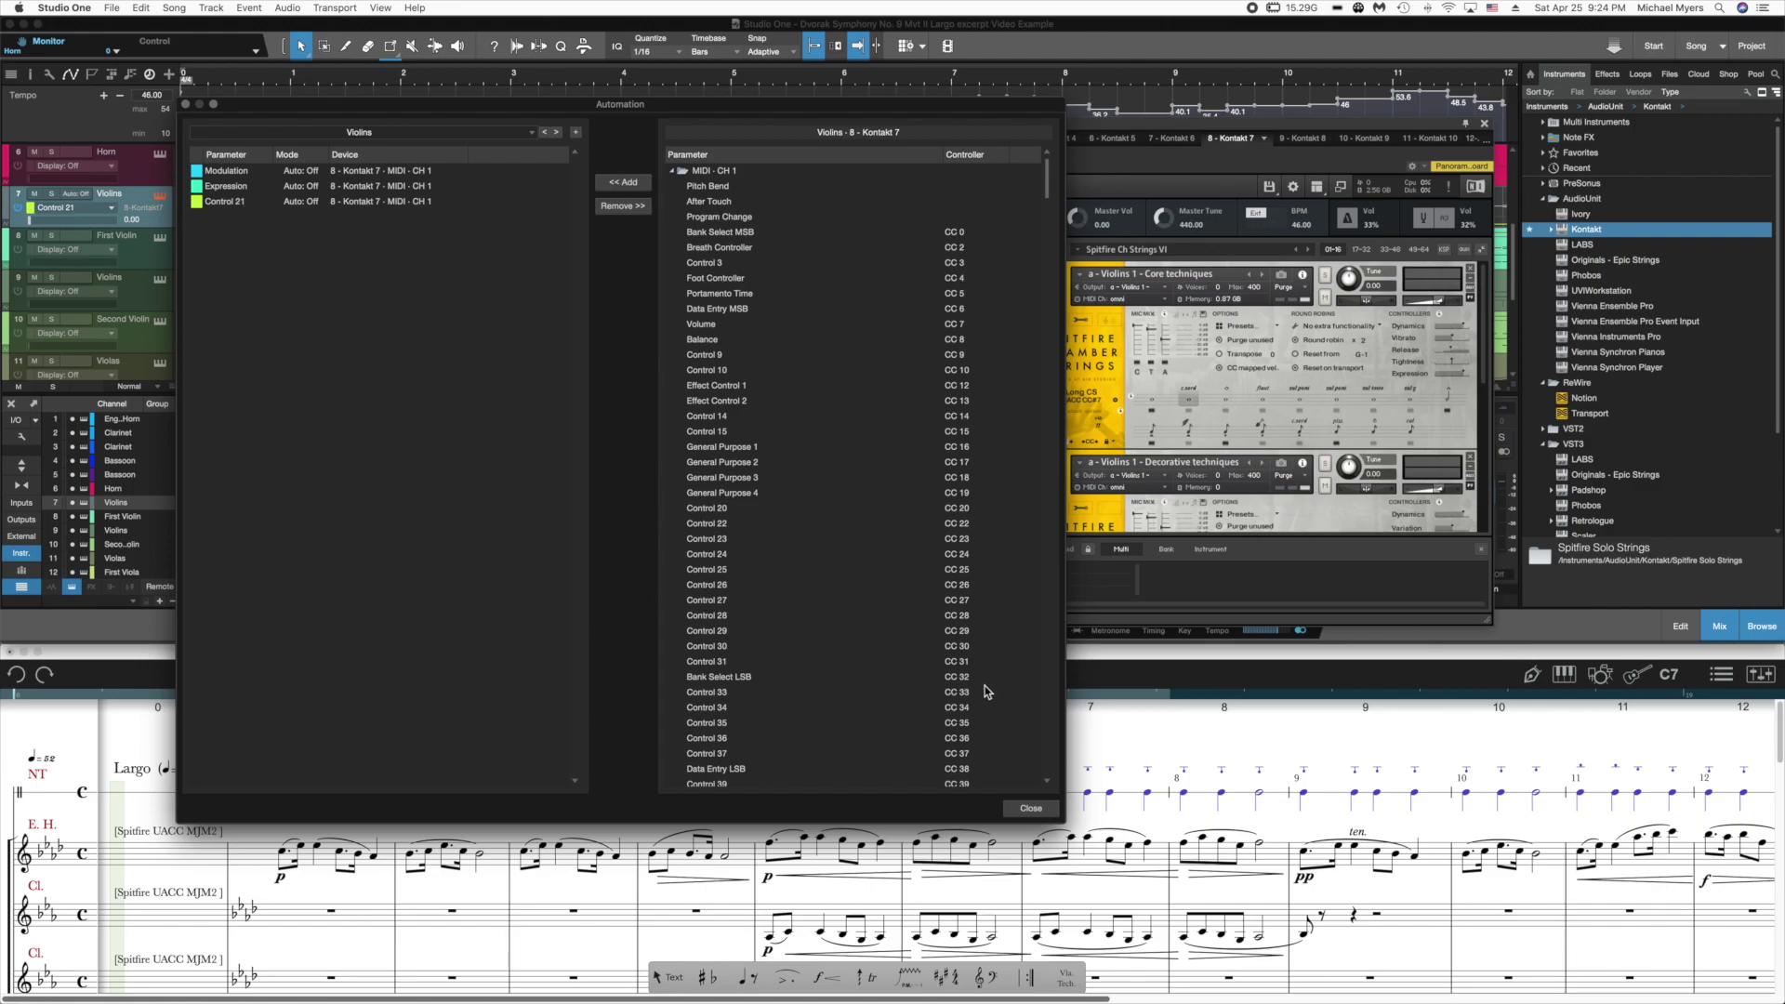
left_click(1030, 807)
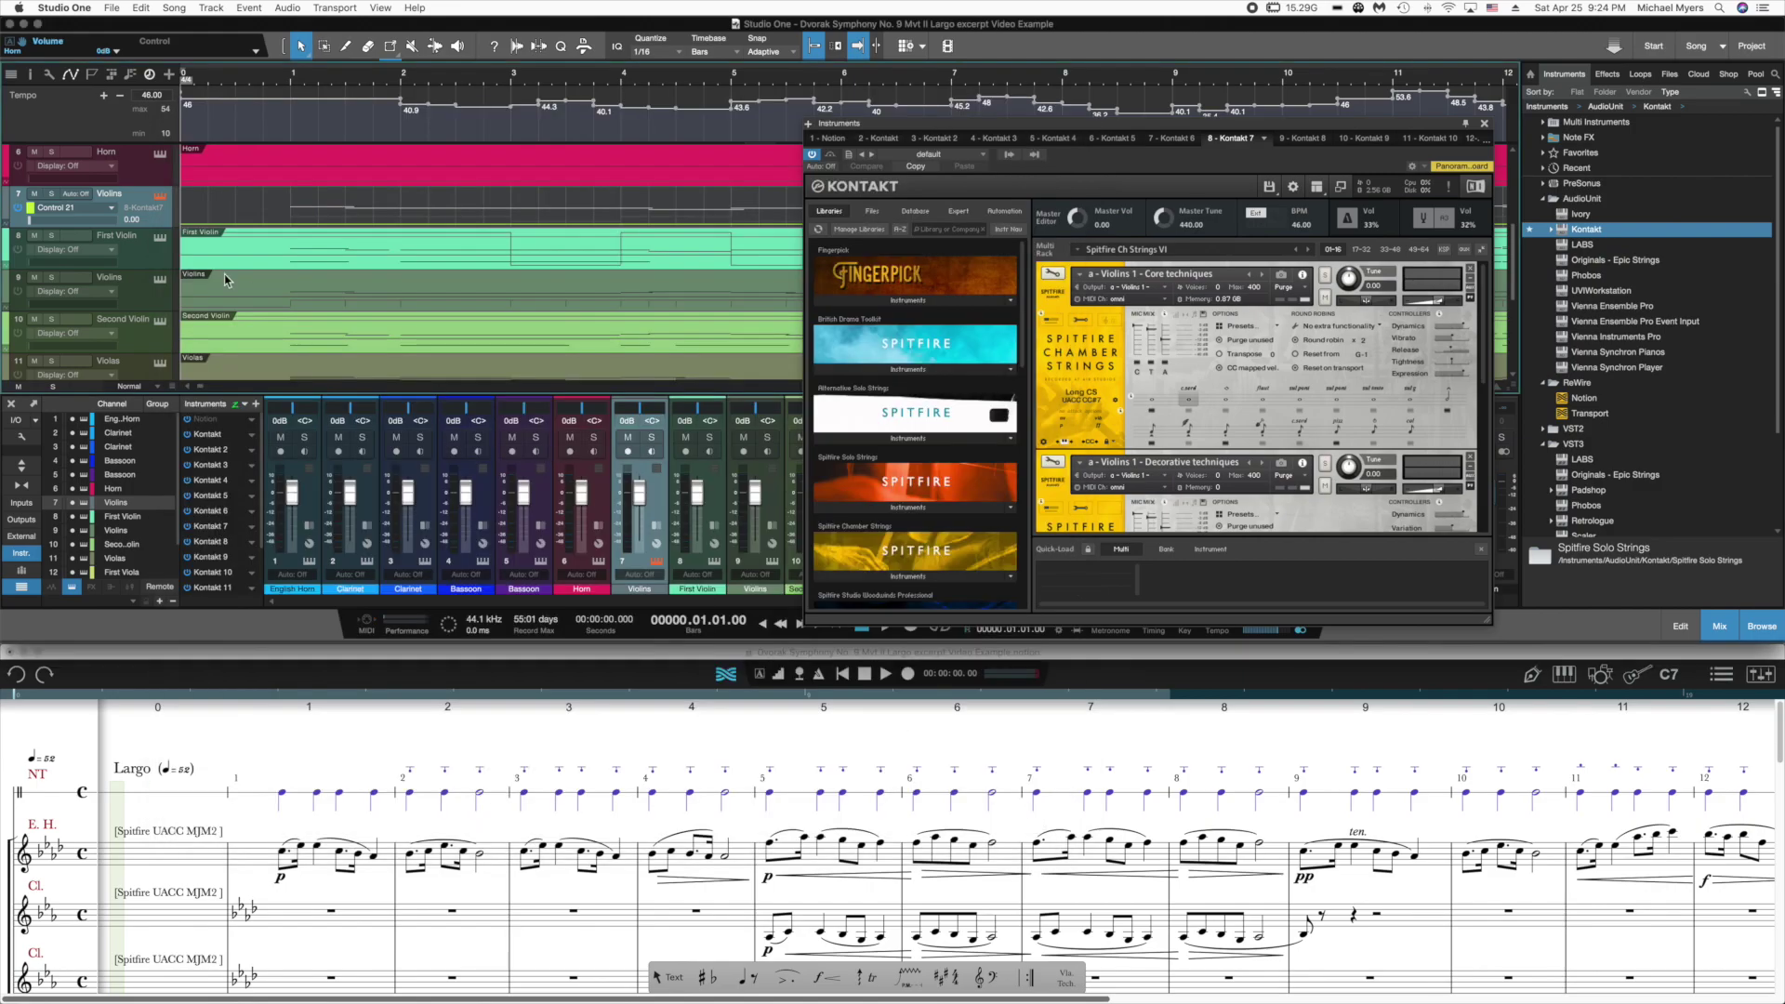
Step: Expand the Violins envelopes to reveal its Modulation, Expression and Control 21 lanes
left_click(8, 231)
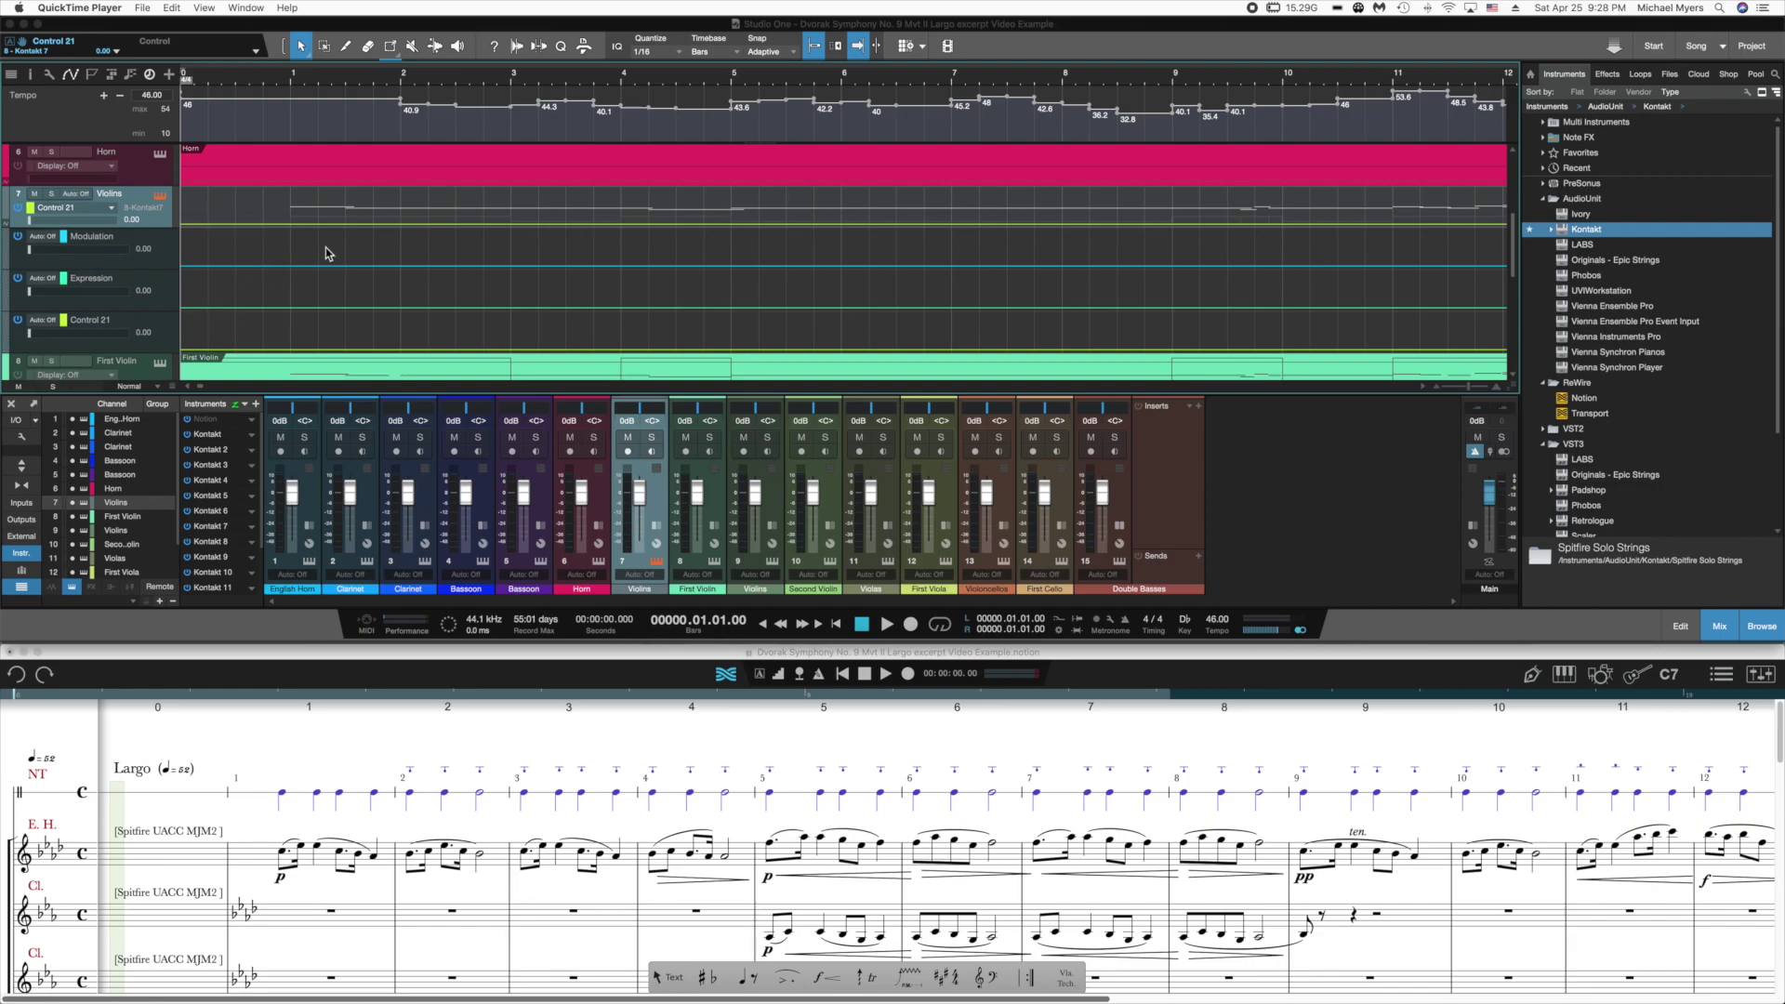
Step: With the Paint tool in Freehand shape, draw a Modulation curve rising at bar 1, falling near bar 4
left_click(397, 56)
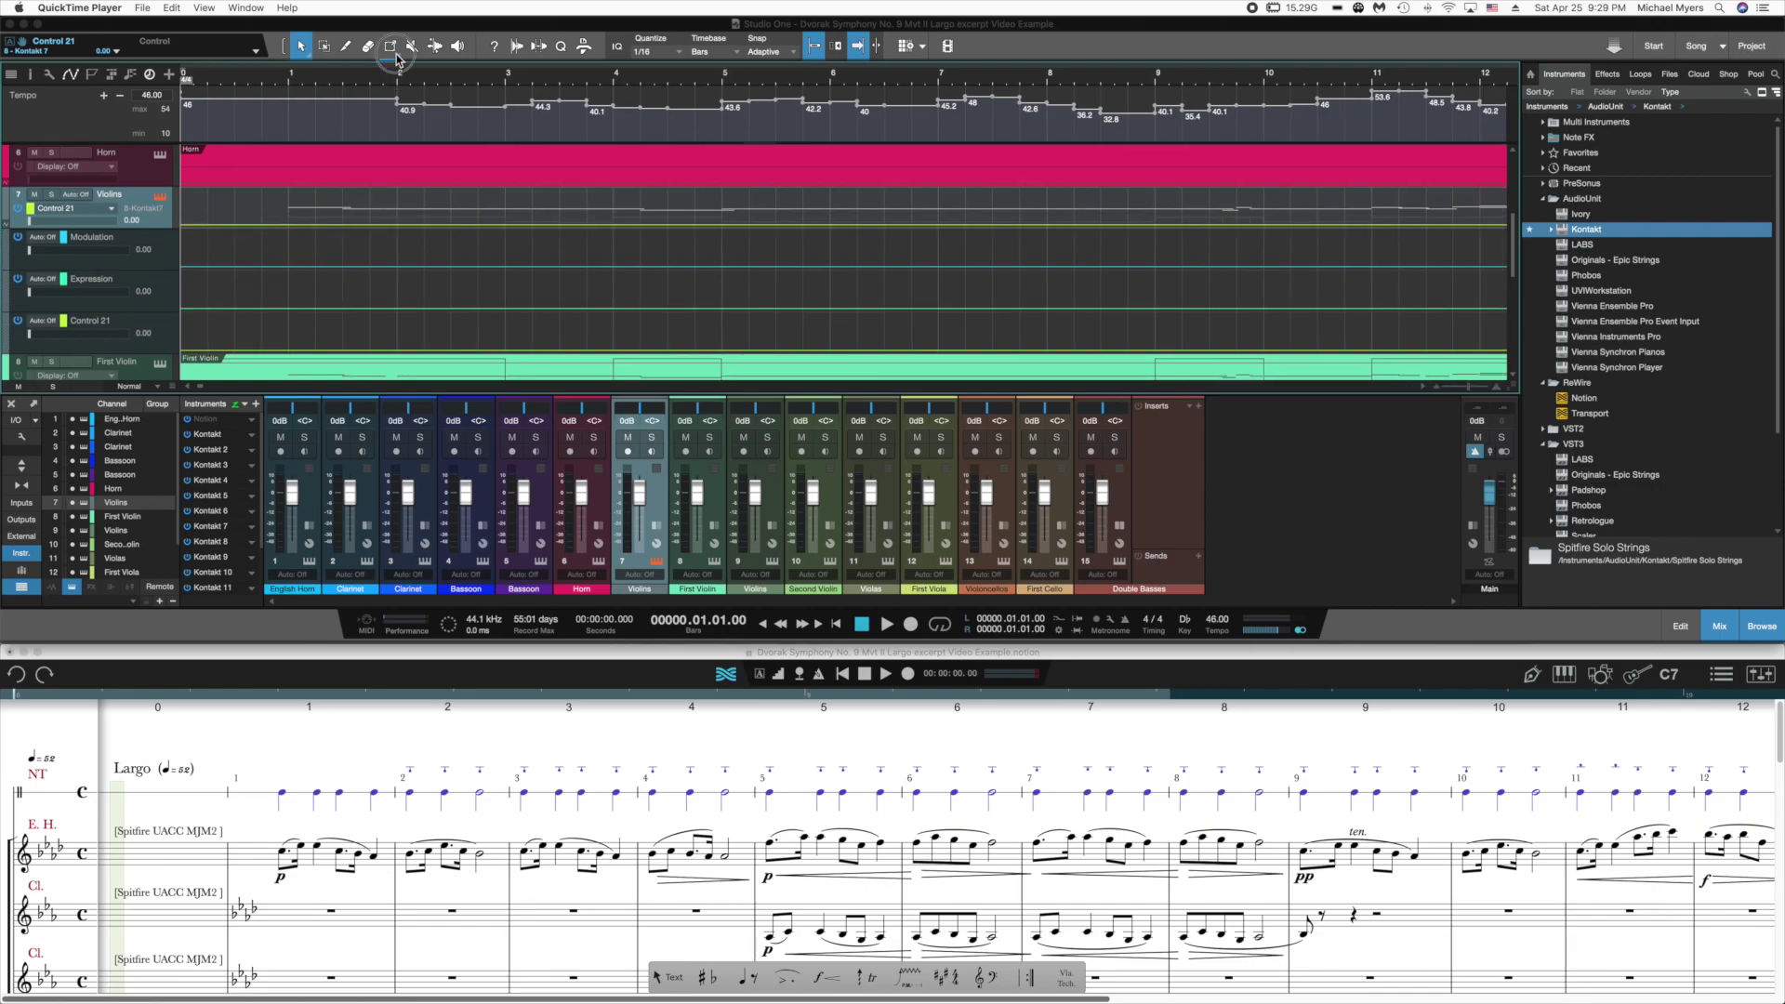
left_click(397, 49)
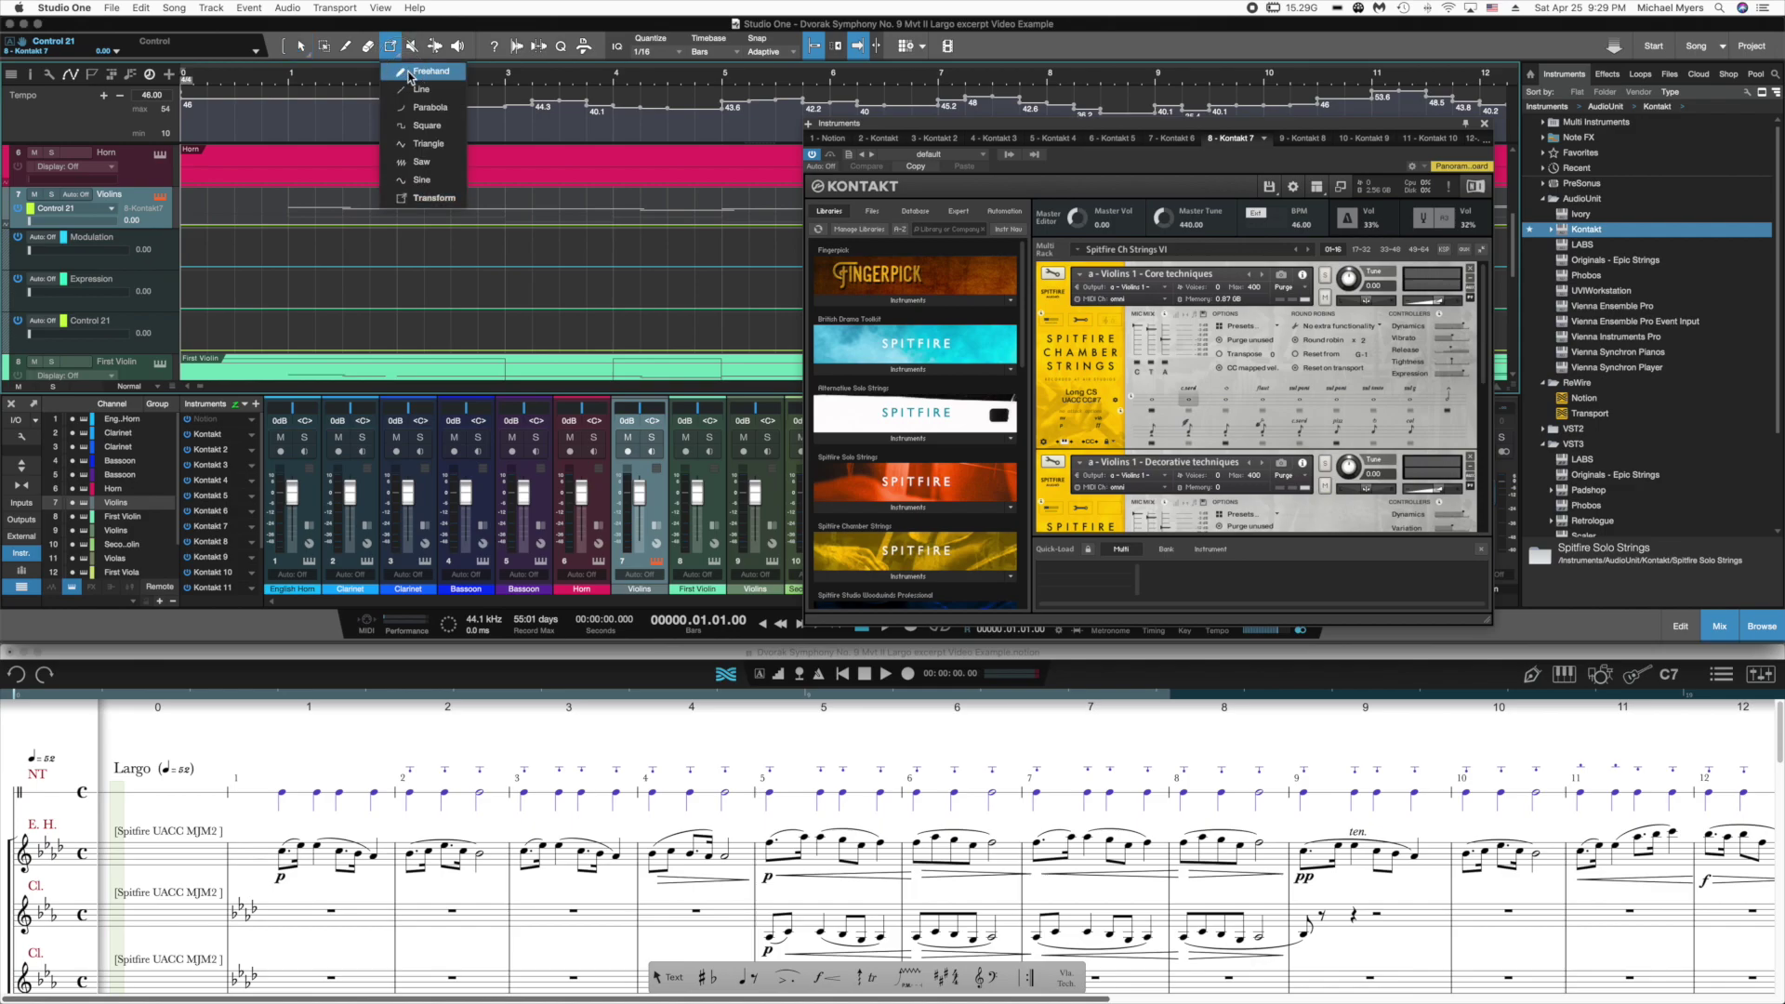
left_click(410, 74)
mouse_move(261, 266)
left_mouse_down()
mouse_move(710, 272)
mouse_move(710, 254)
mouse_move(247, 257)
left_mouse_up()
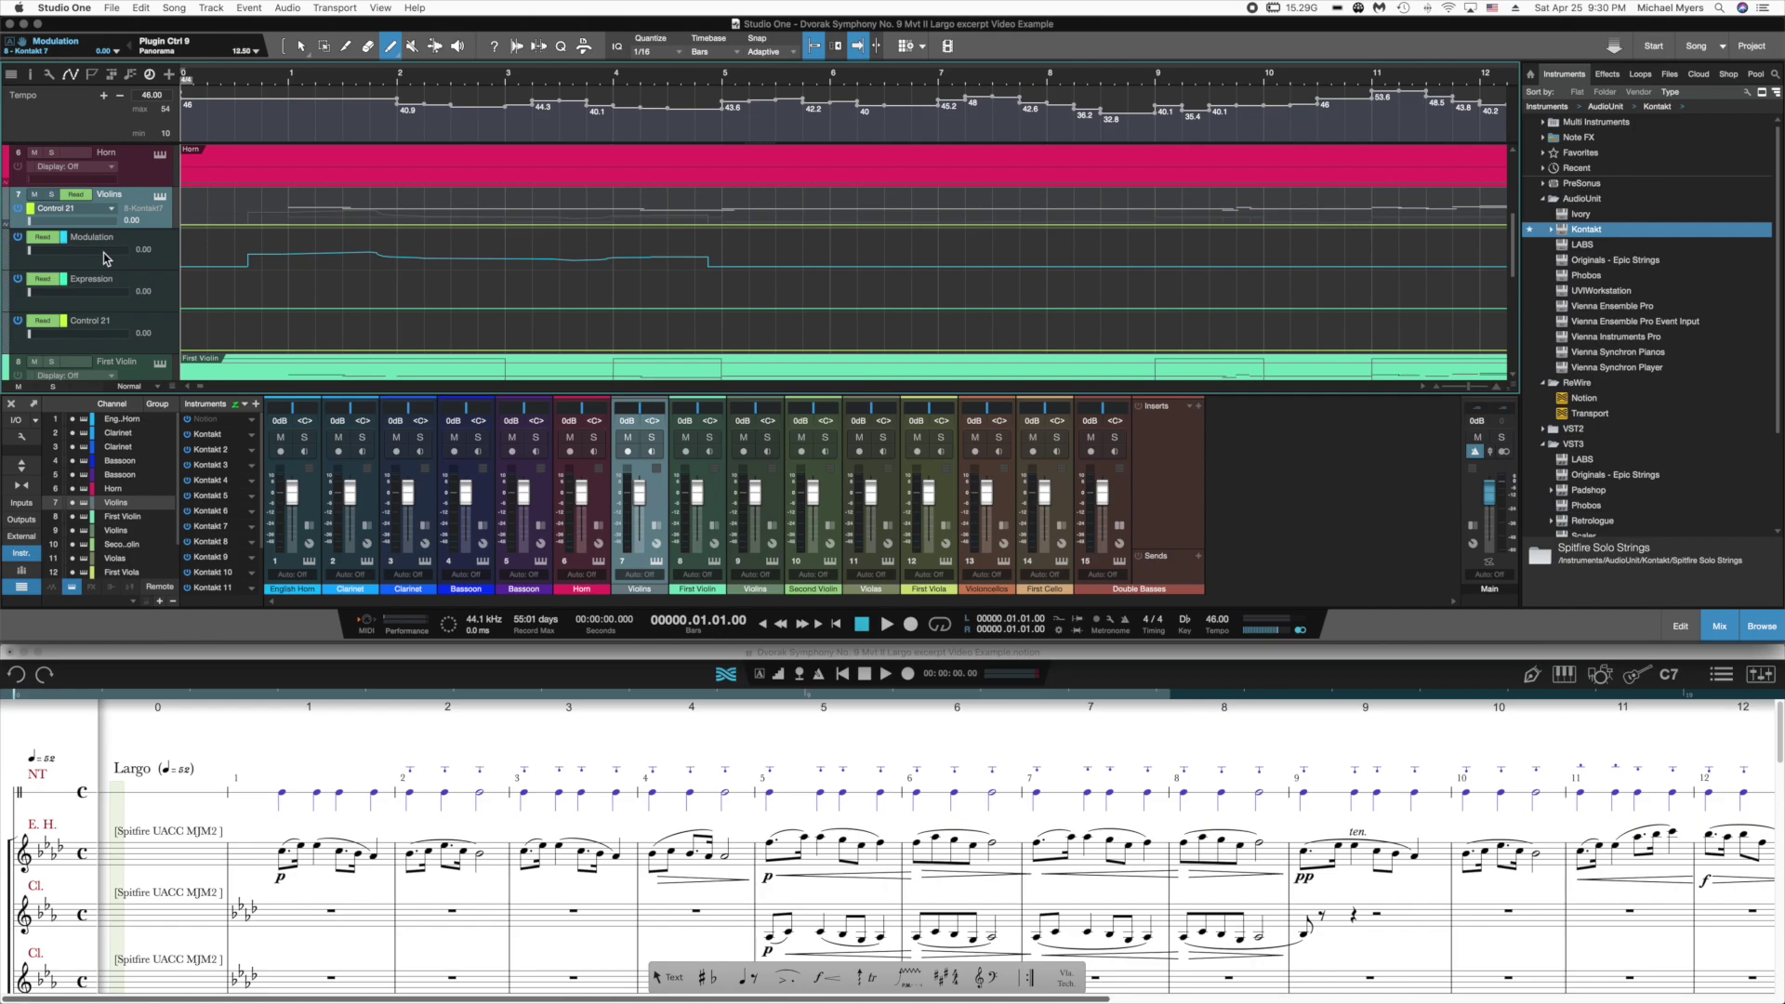
Step: Assign Modulation, Expression and Control 21 to Panorama Plugin Ctrl 9, 10 and 11 respectively
right_click(105, 255)
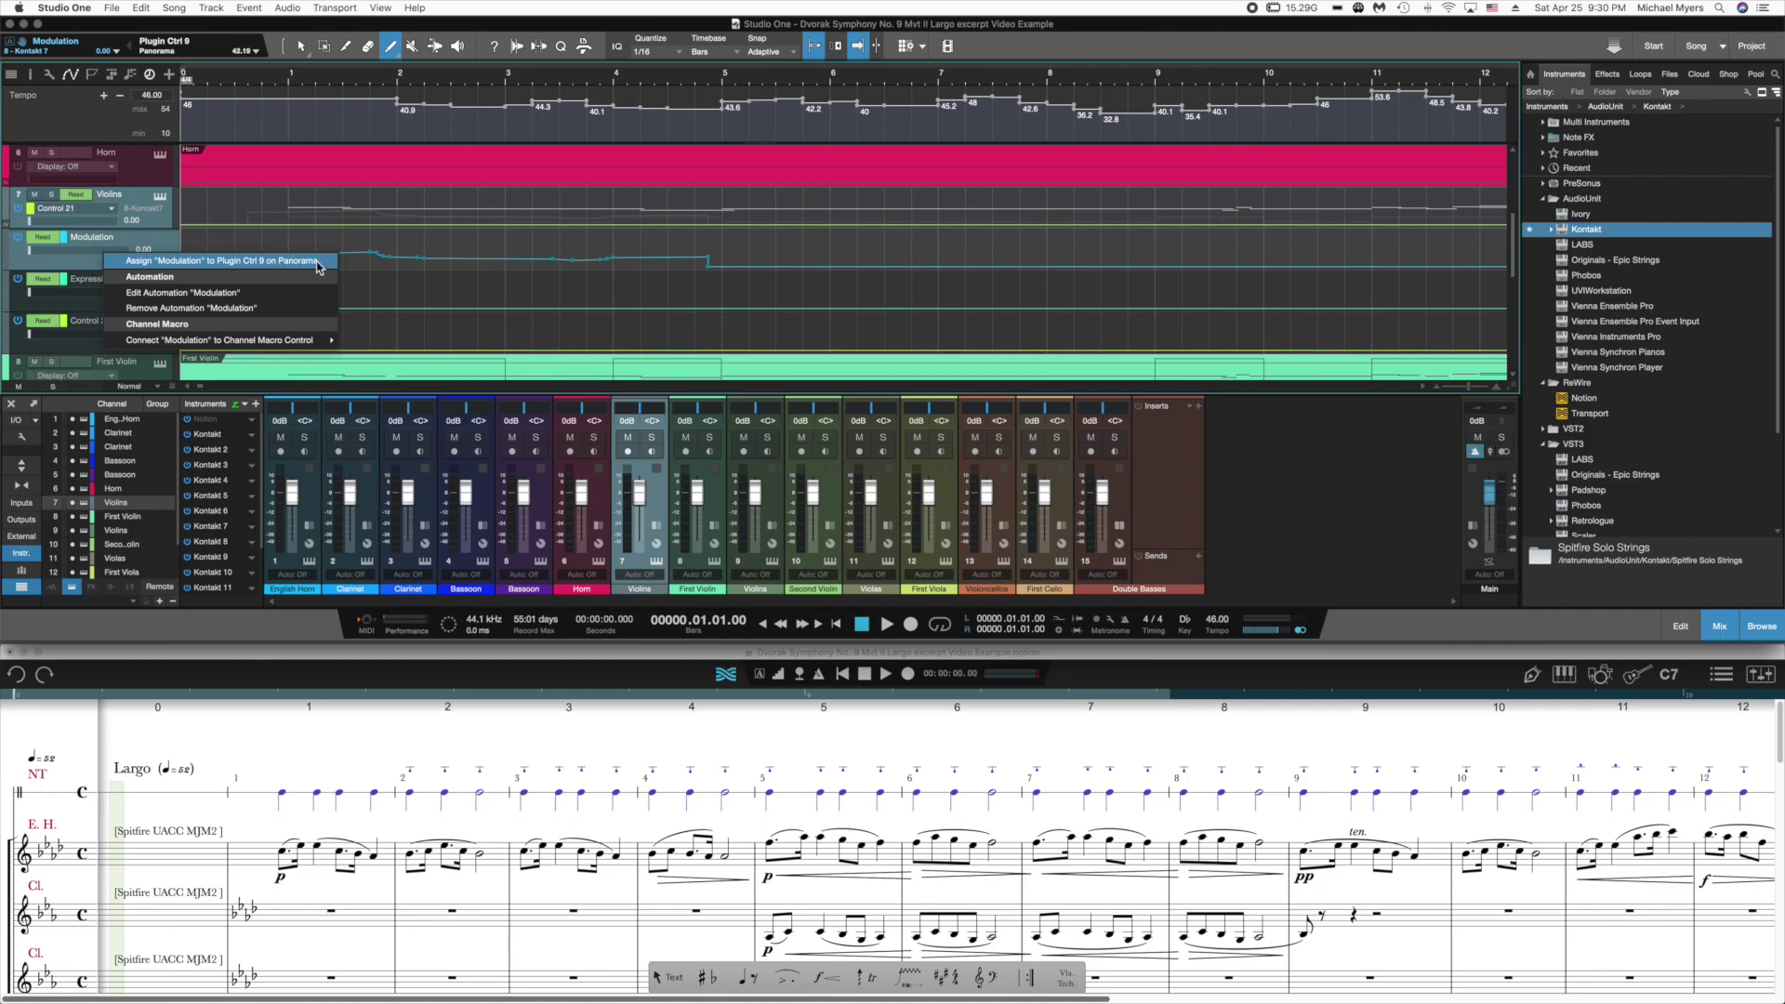
left_click(177, 264)
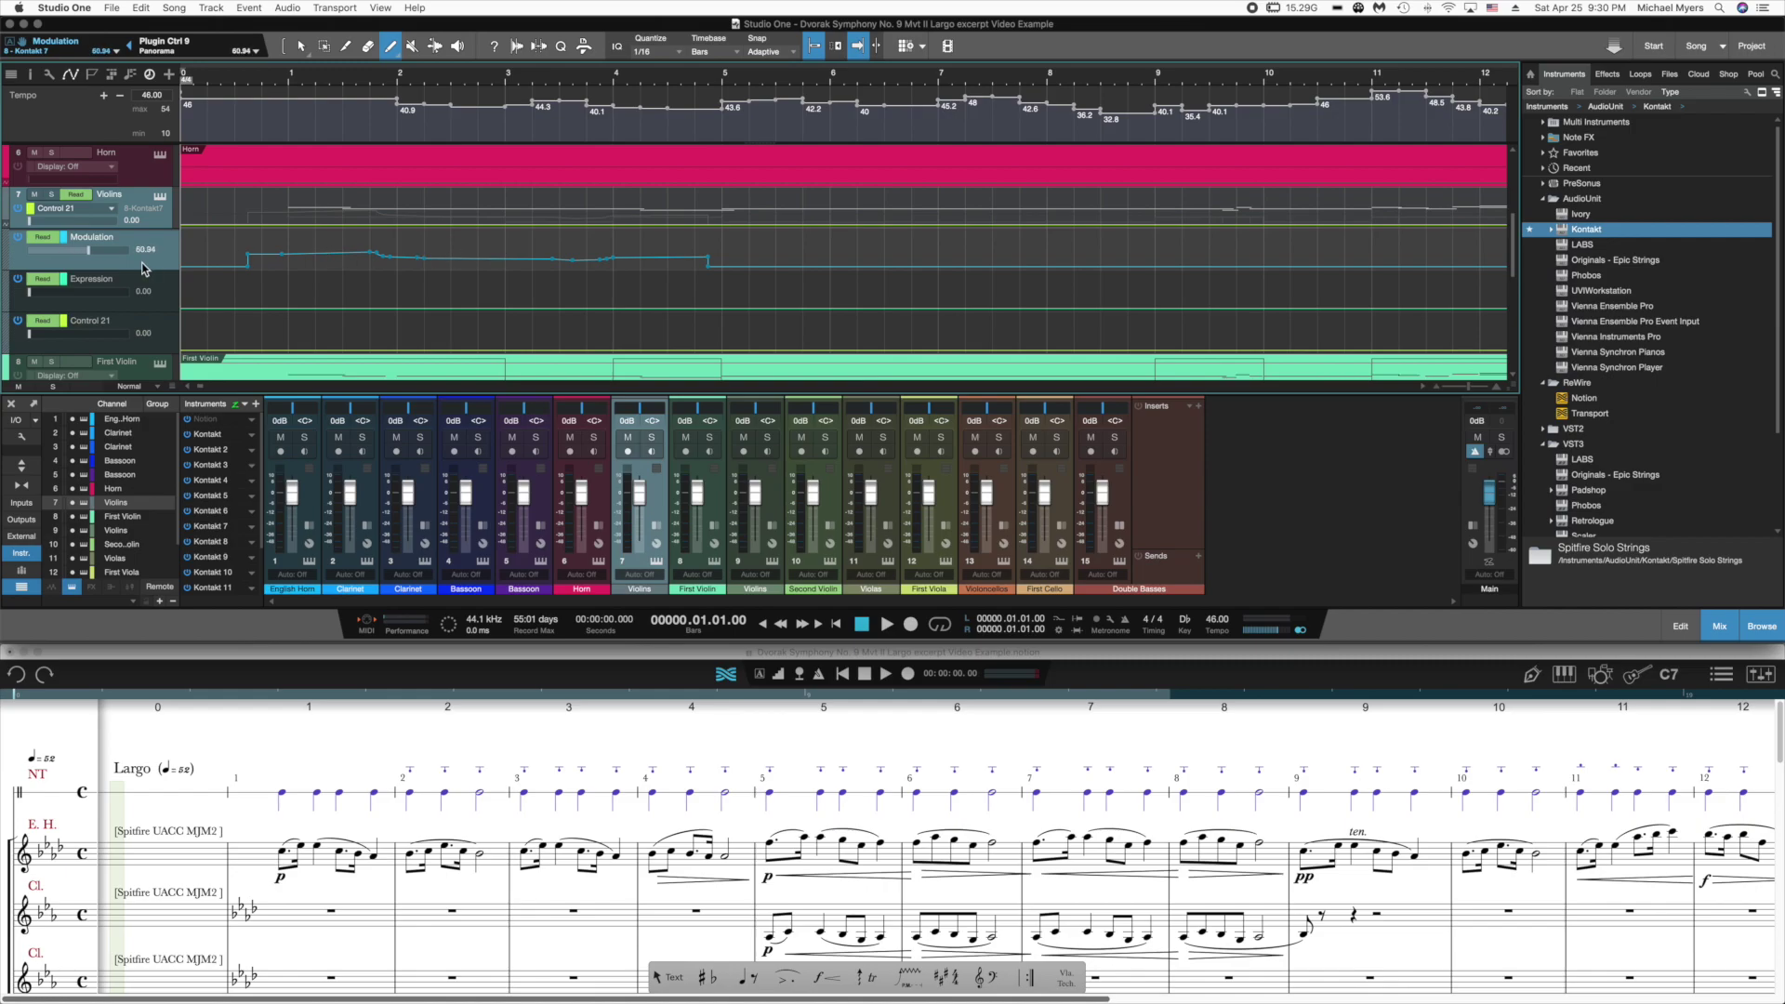
right_click(98, 294)
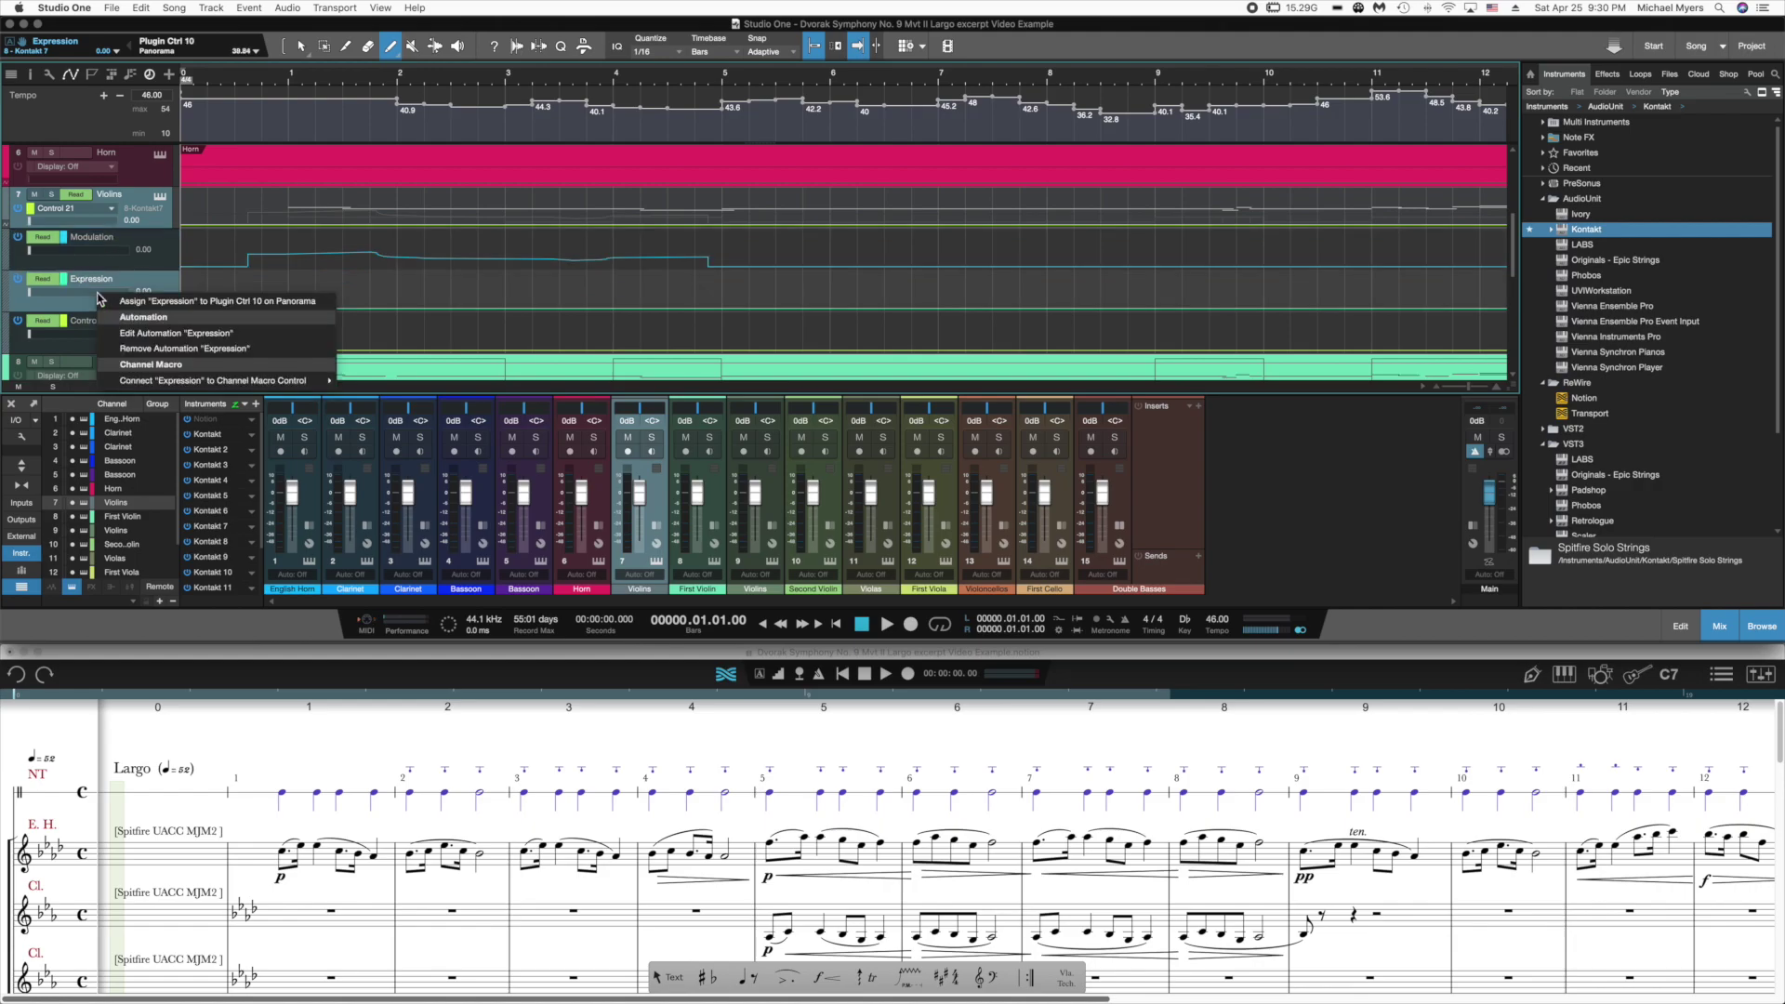
left_click(163, 302)
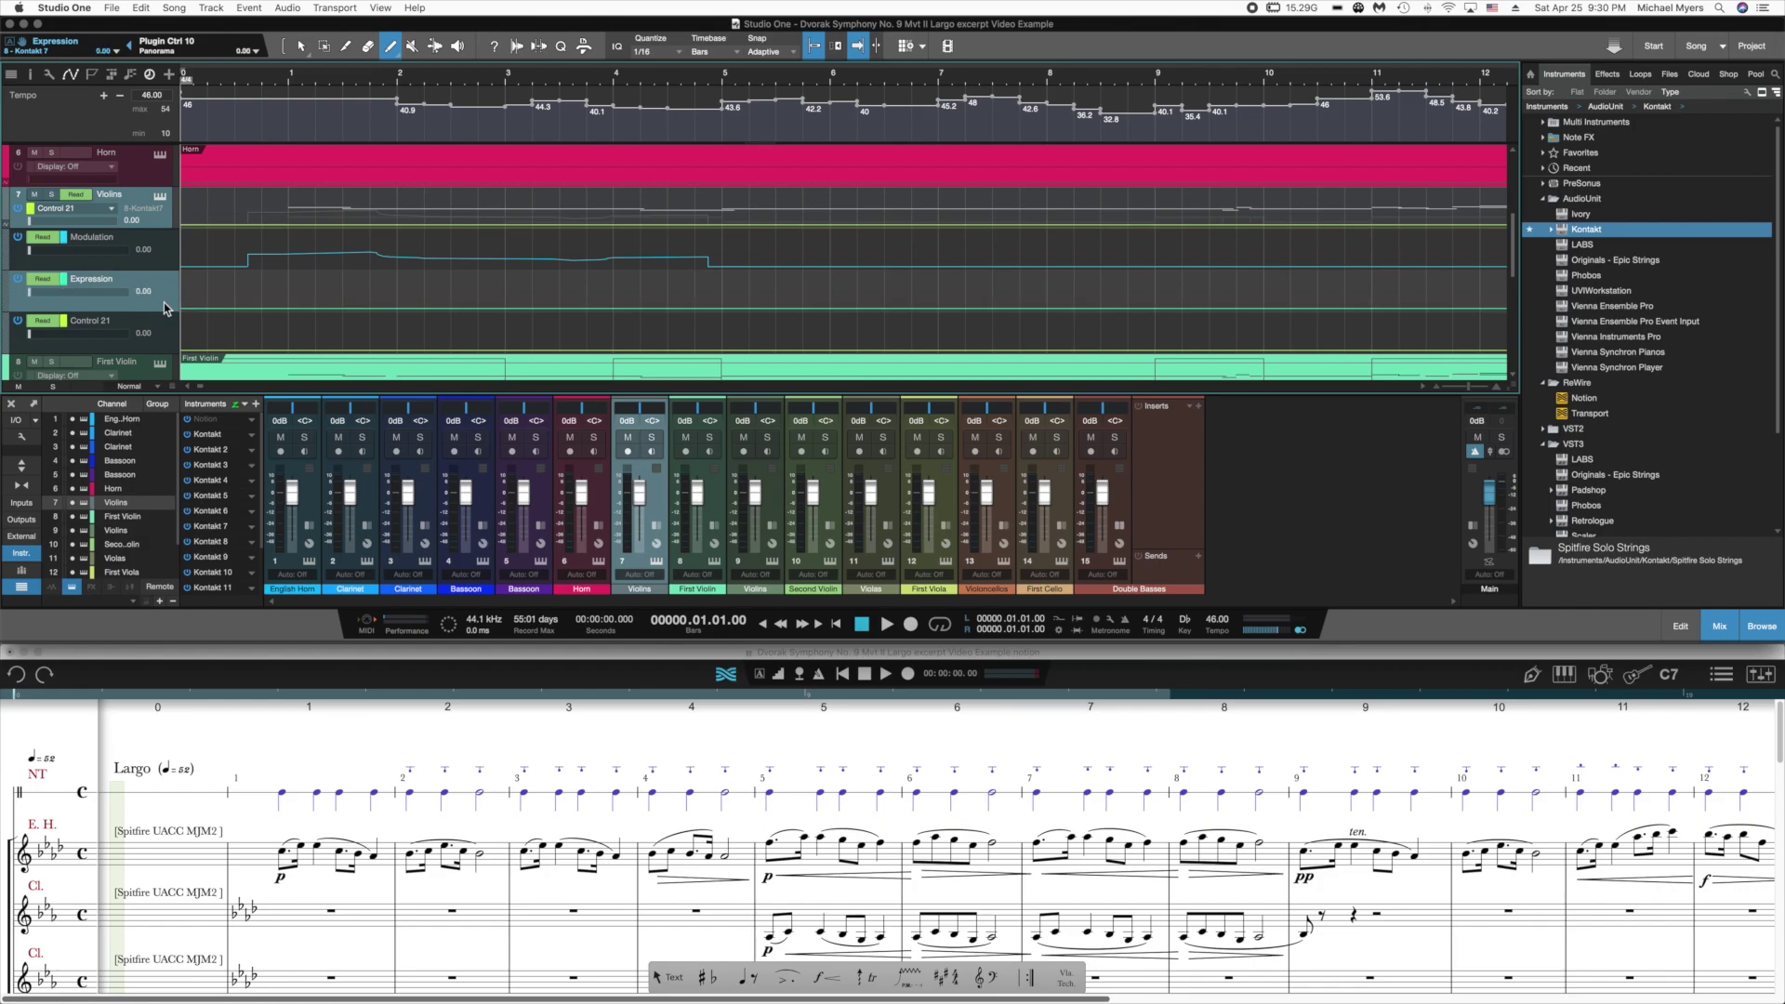
right_click(104, 339)
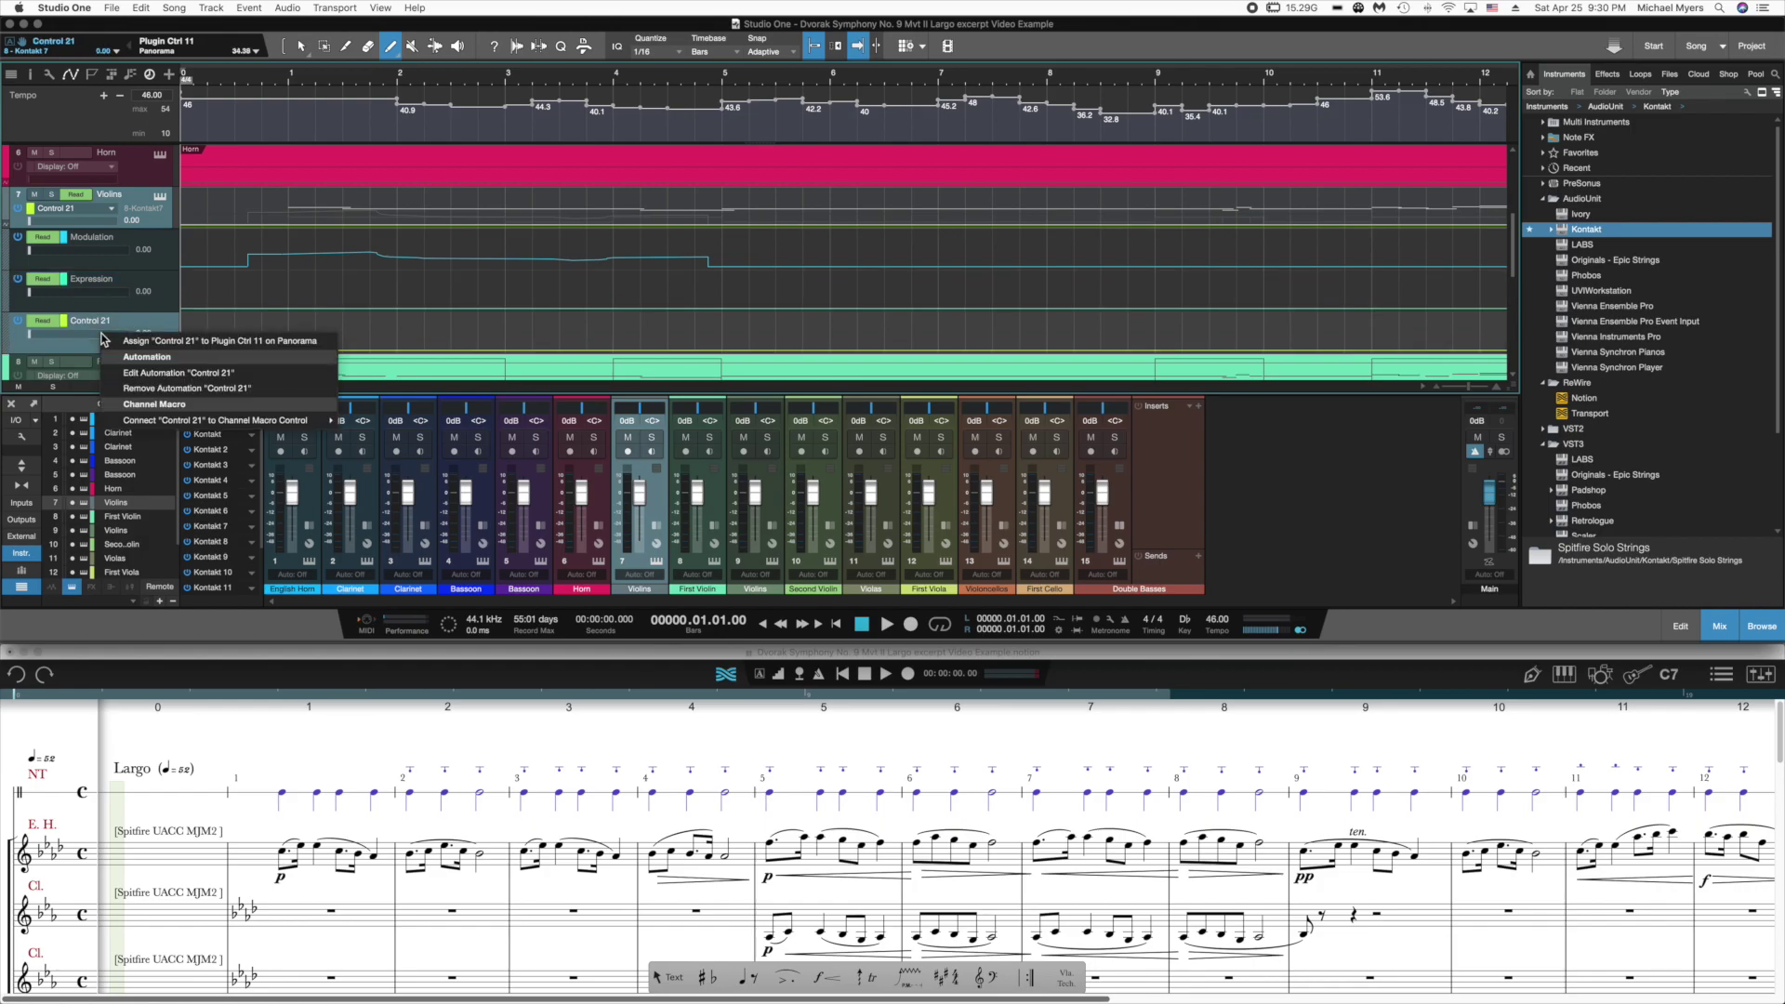
left_click(133, 351)
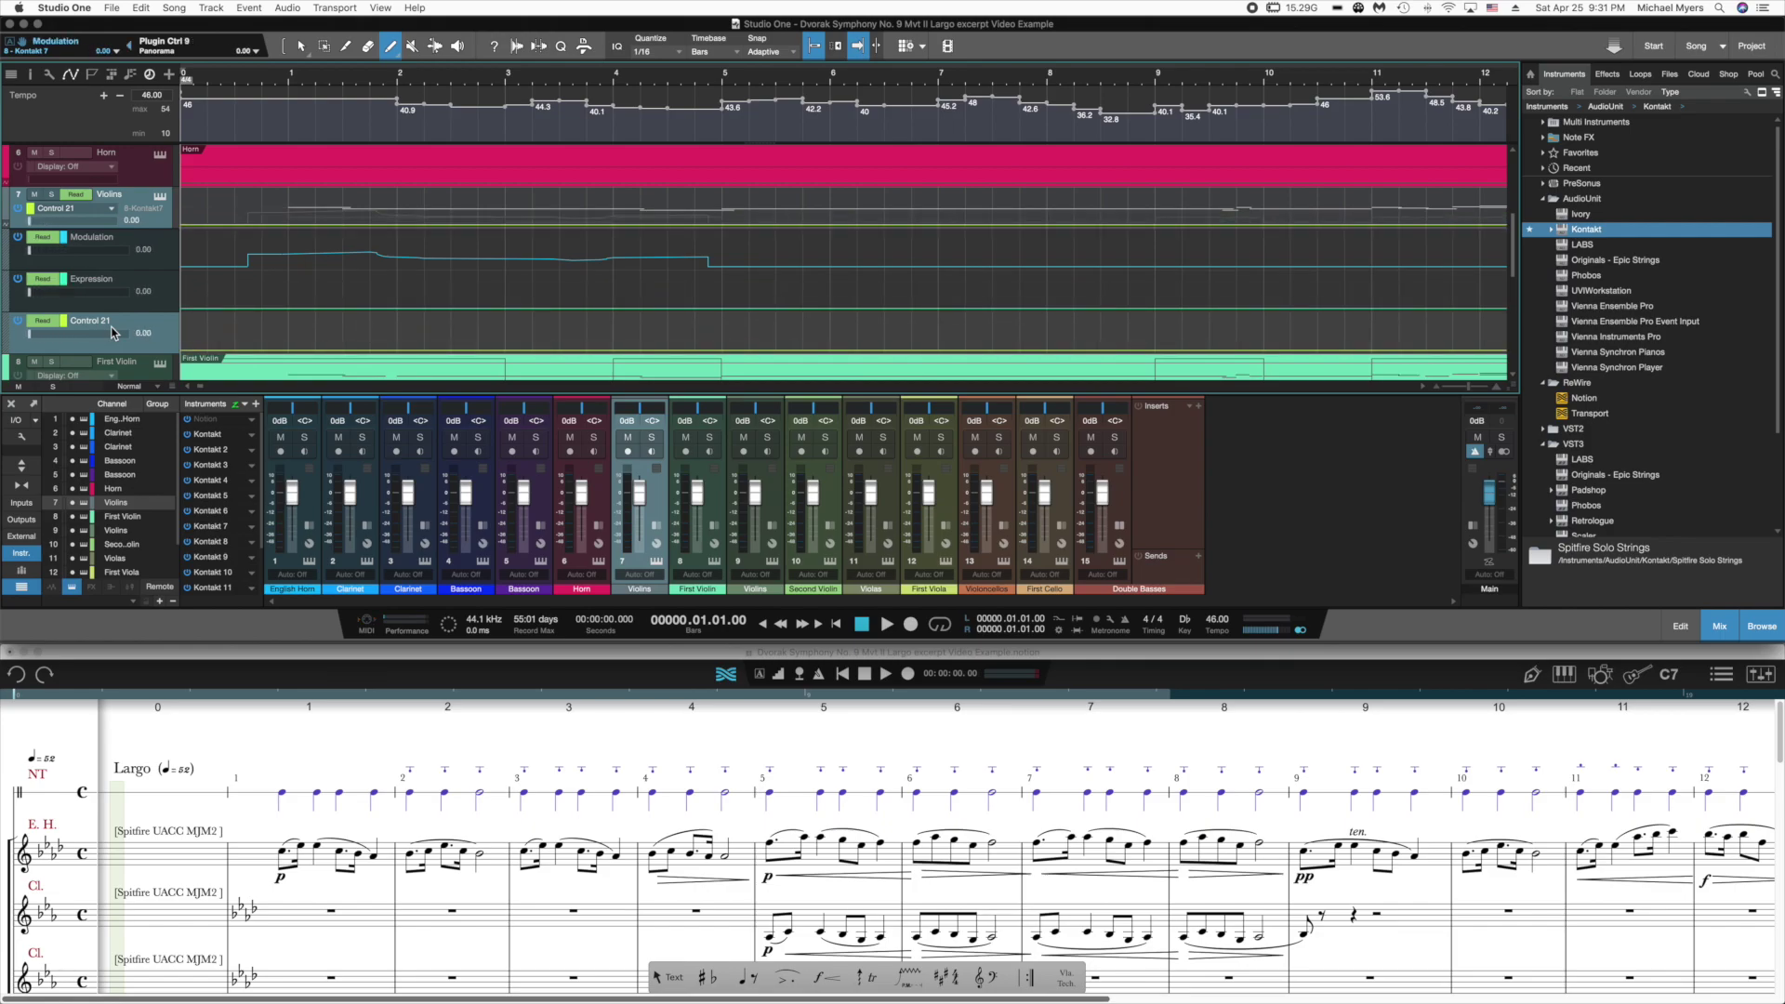
scroll(289, 714, "down", 5)
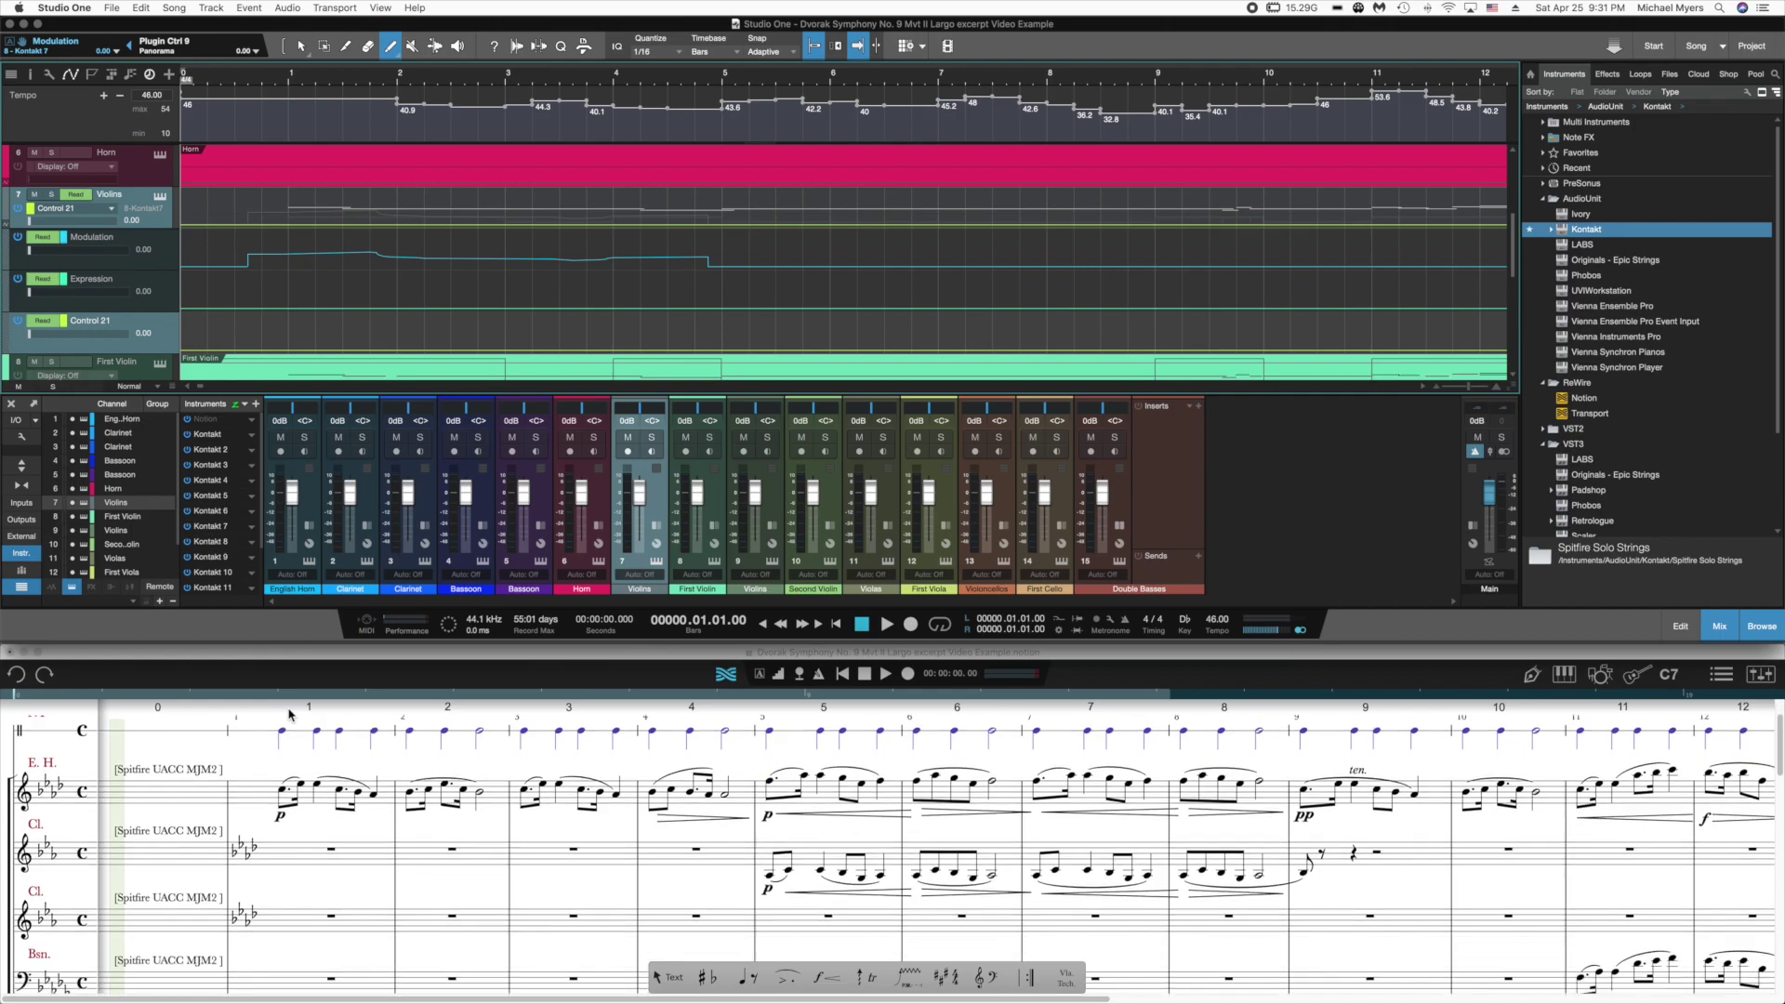
scroll(289, 714, "down", 15)
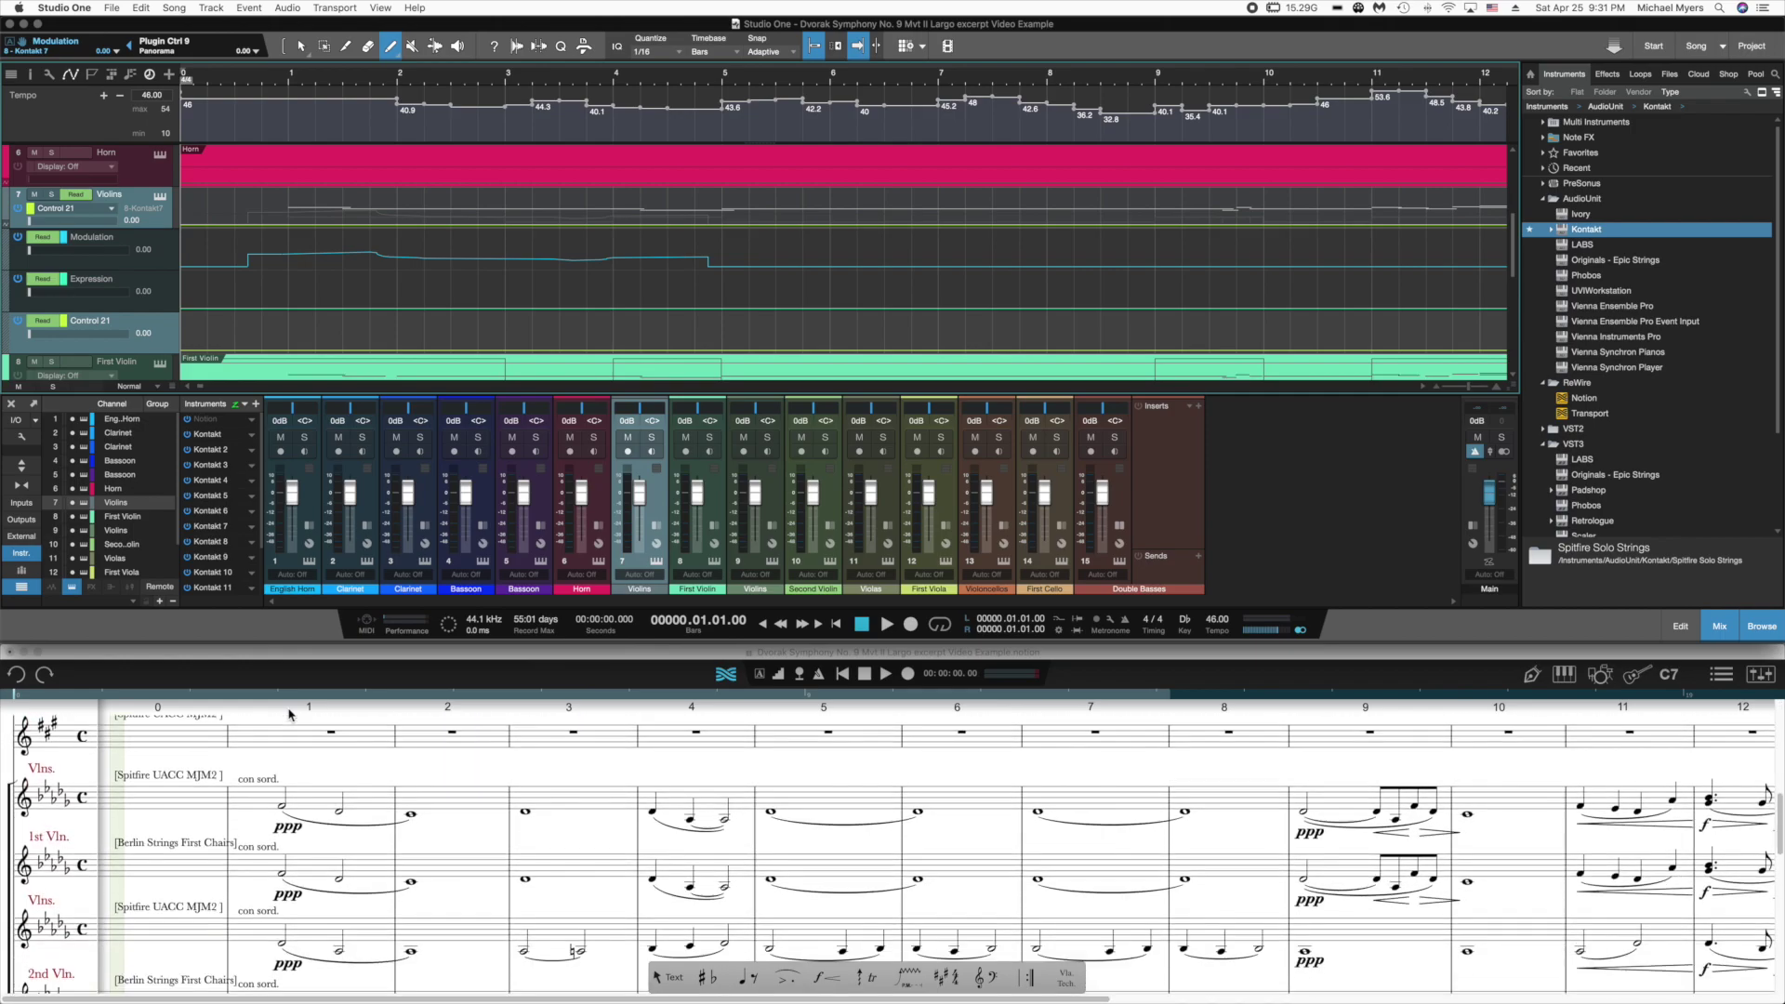
scroll(290, 714, "up", 3)
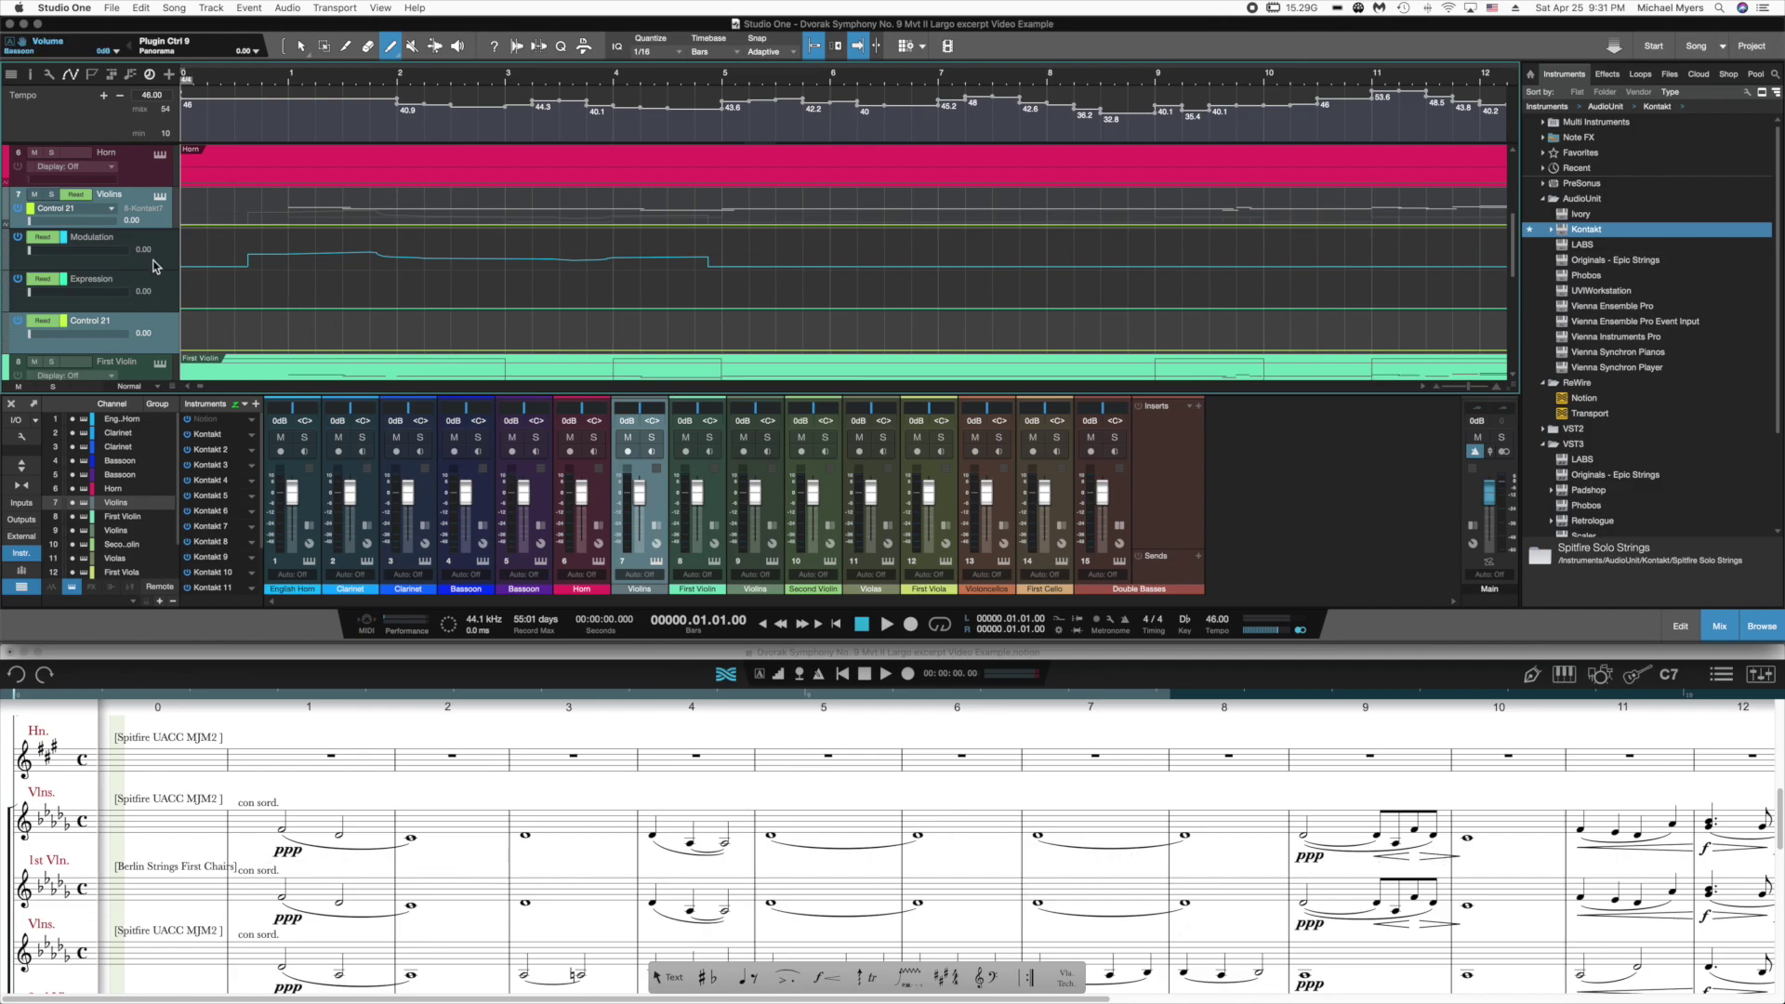
scroll(129, 232, "down", 1)
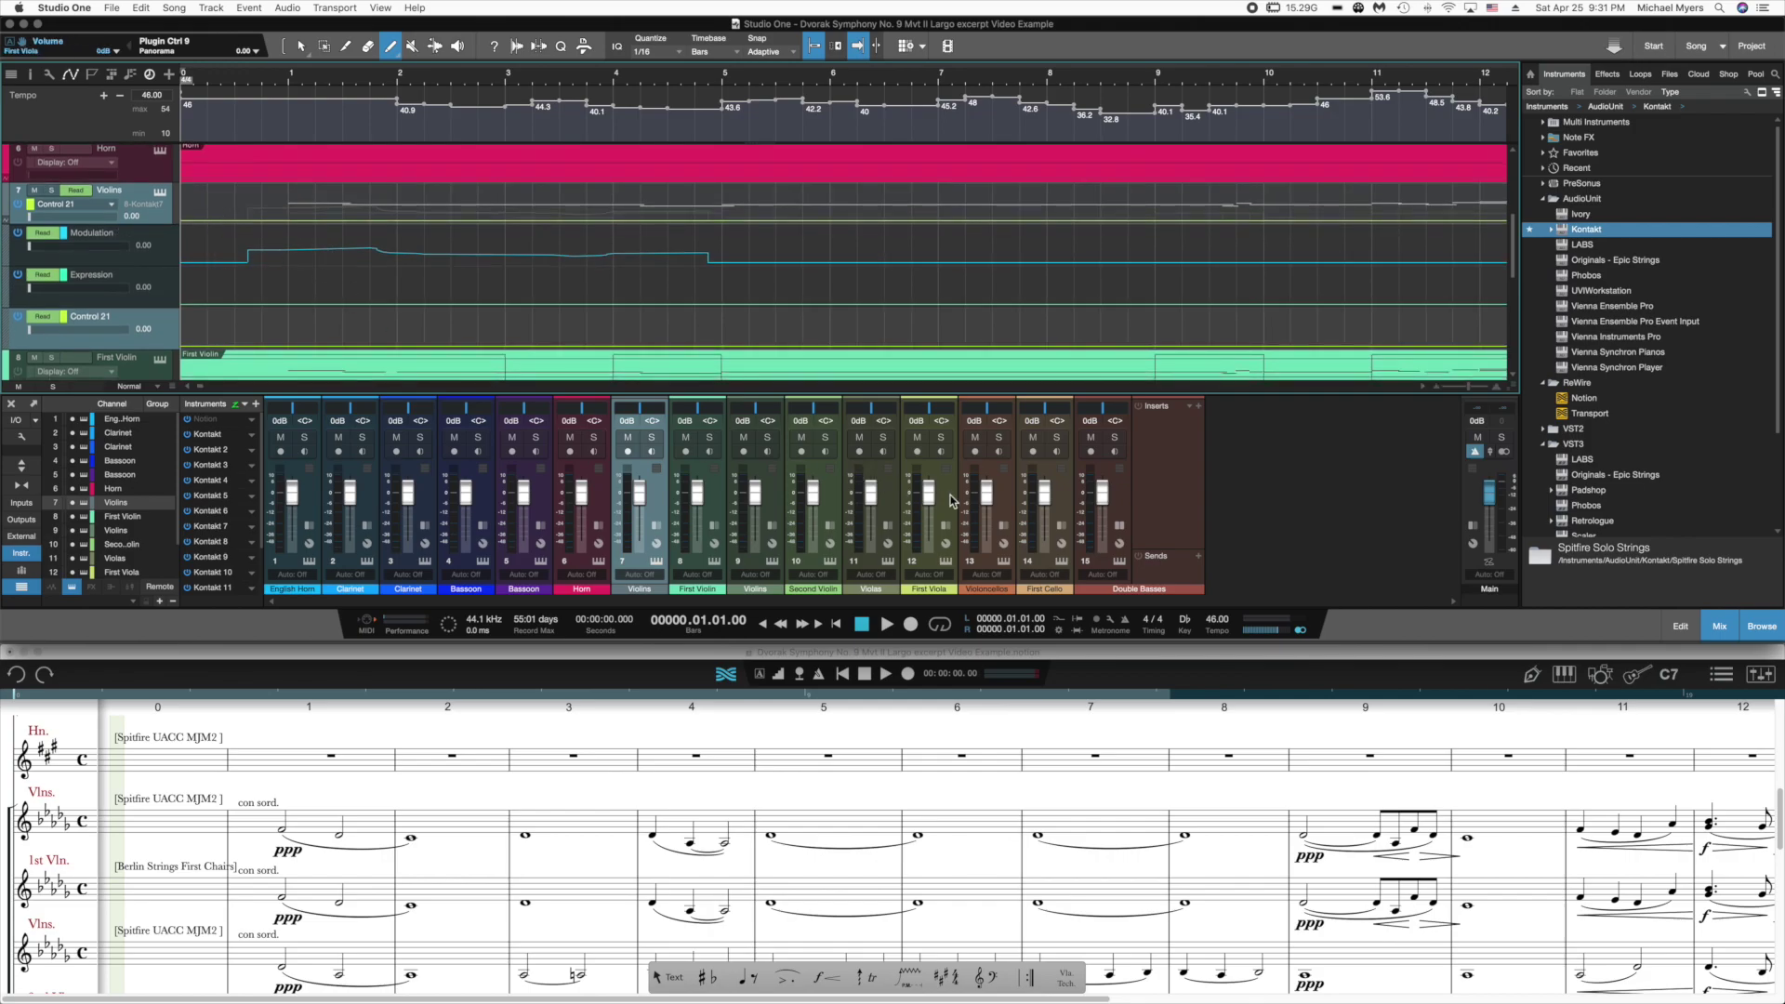
left_click(51, 190)
Step: Put the Violins automation lanes in Latch mode and start playback to record controller moves live
left_click(44, 234)
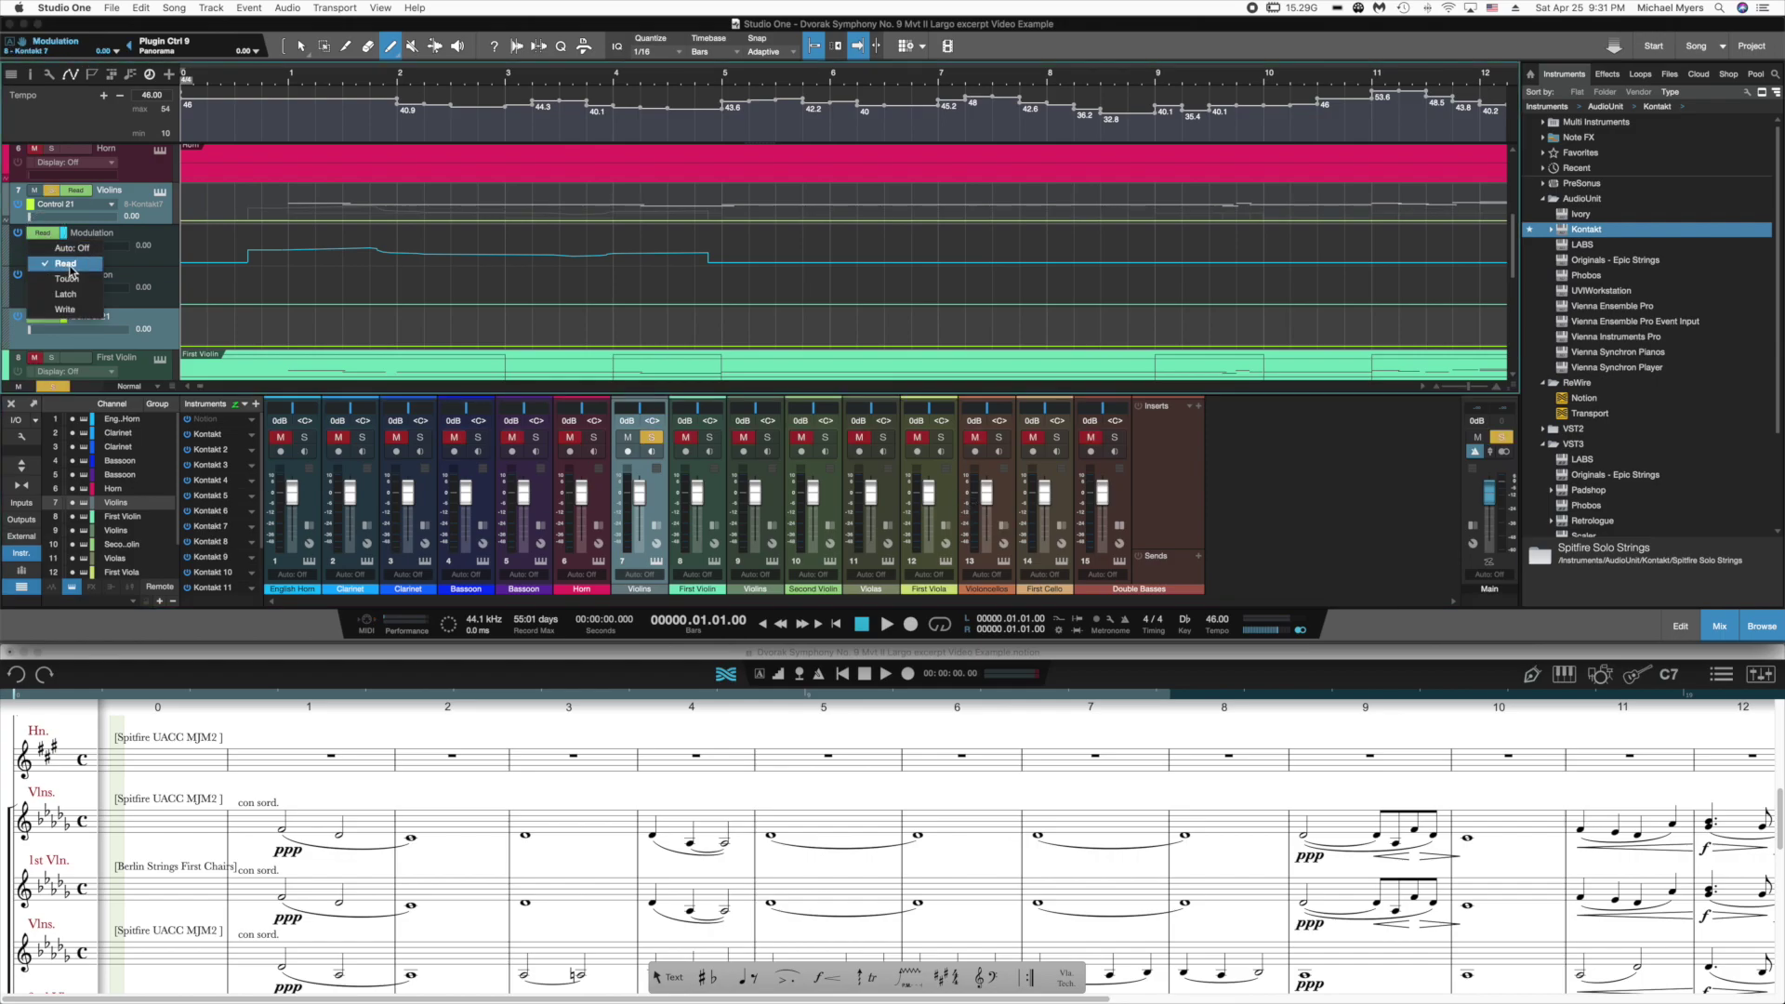
left_click(67, 293)
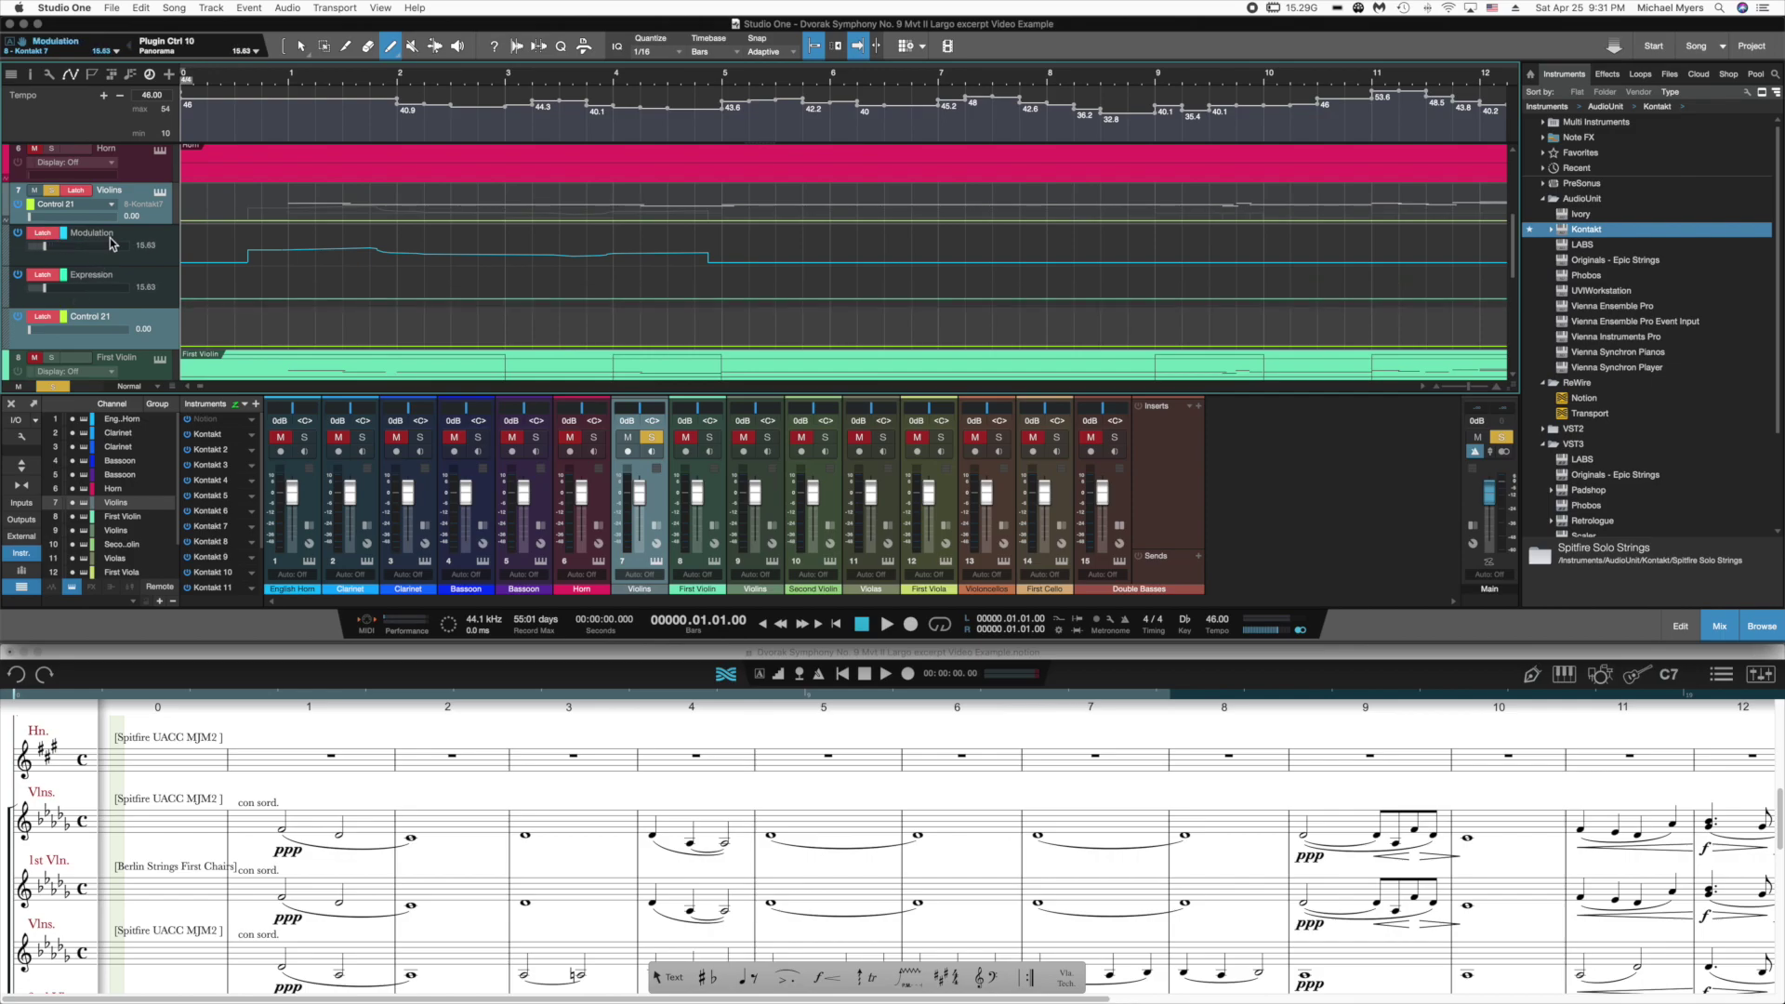
key("space")
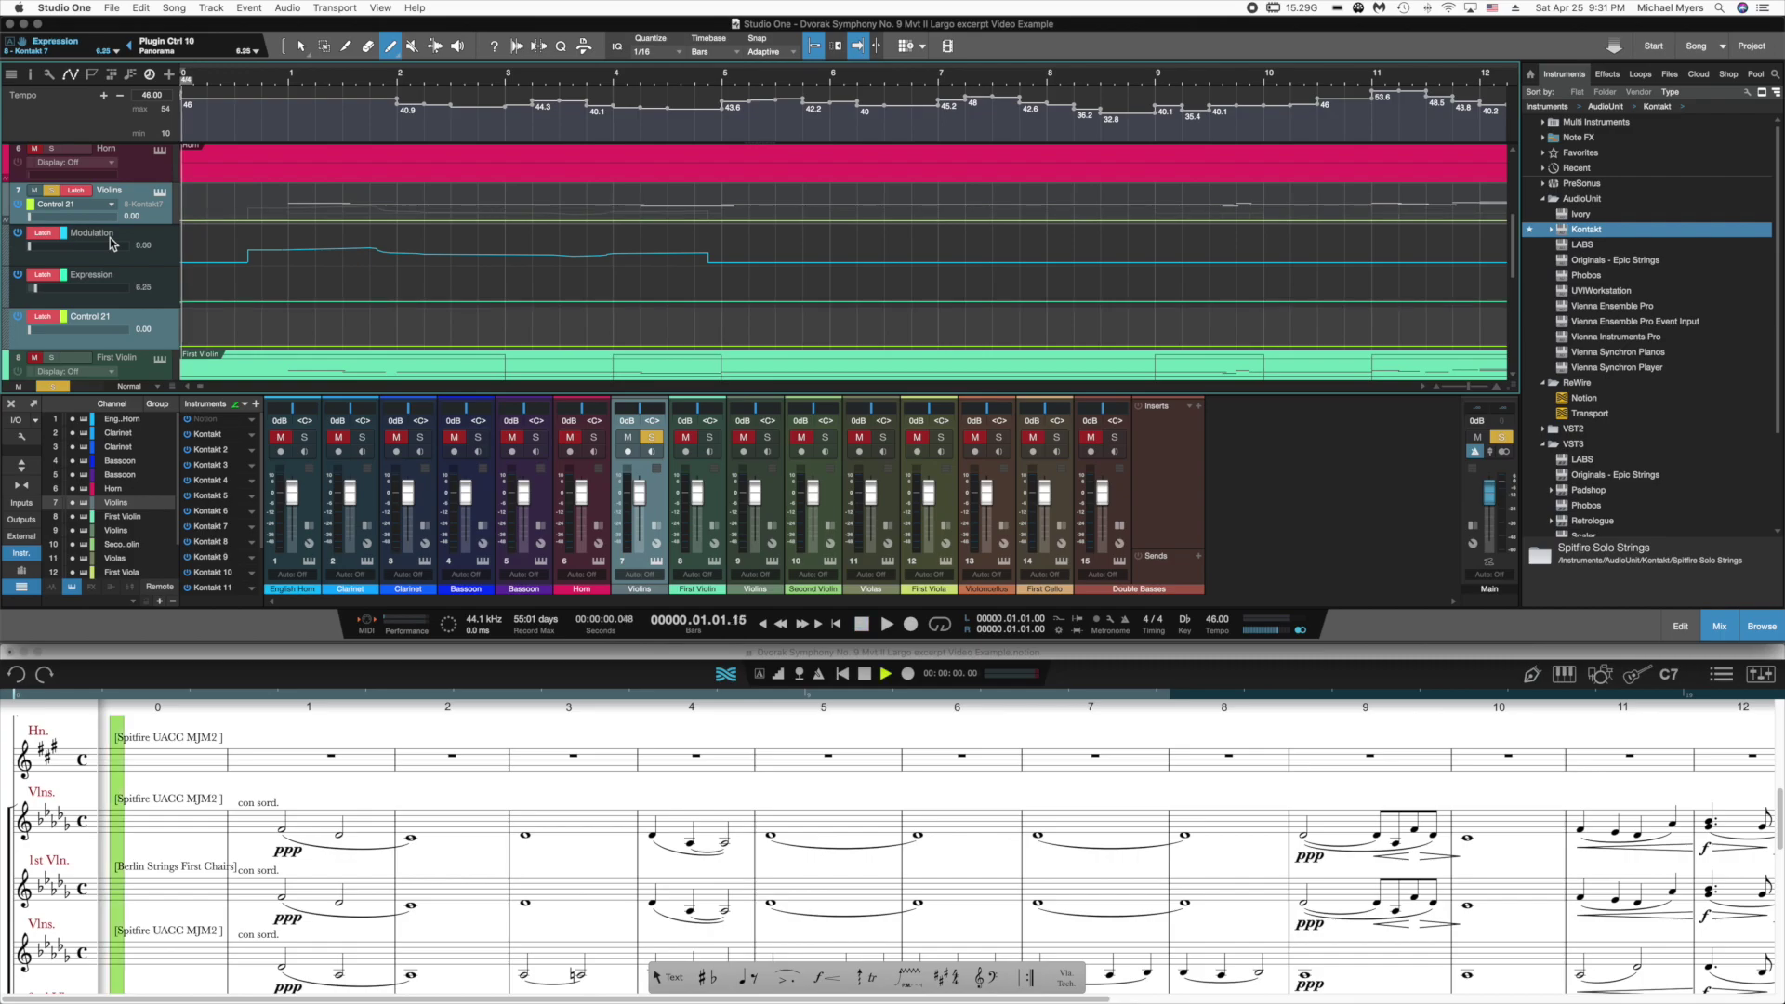